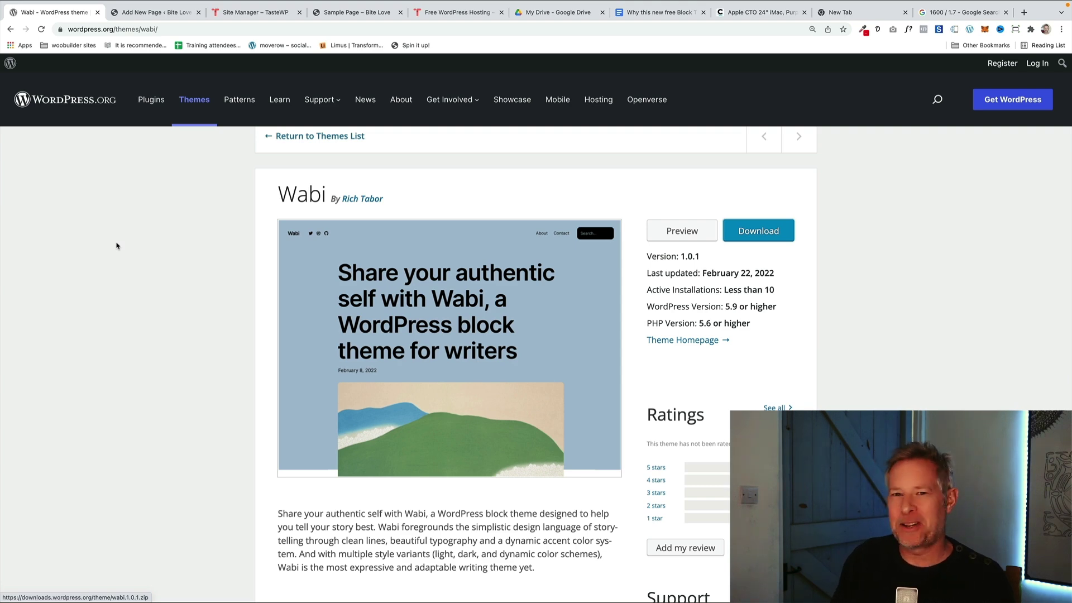
Switch to the draft page 'Wabi - Small but mighty' with its five numbered feature headings.
{"action": "left_click", "coordinate": [153, 16]}
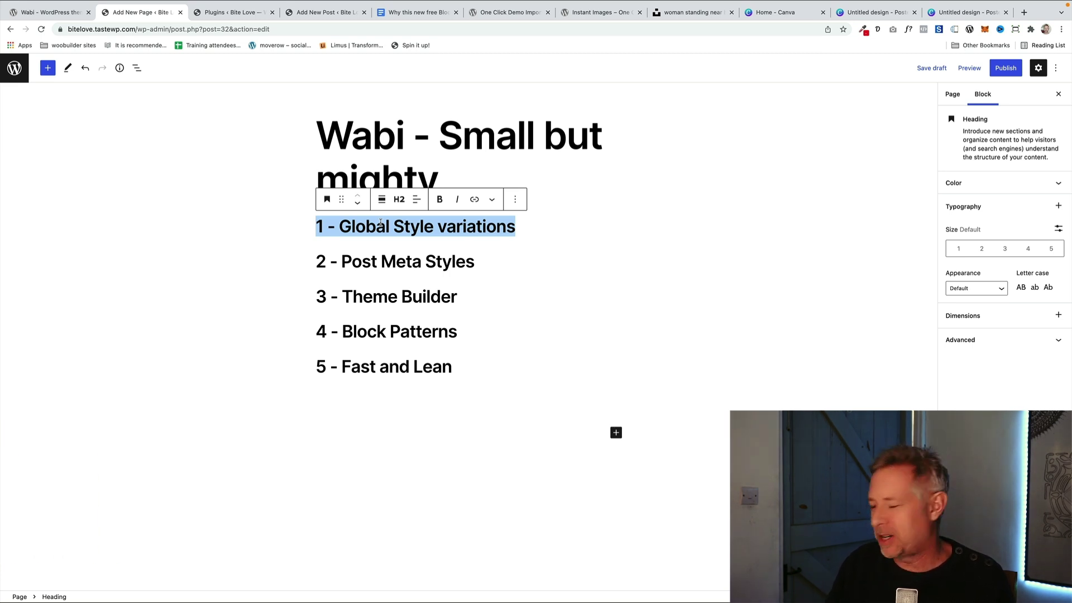
Leave the feature outline for the Installed Plugins list, with Gutenberg 12.6.1 active.
{"action": "mouse_move", "coordinate": [45, 3]}
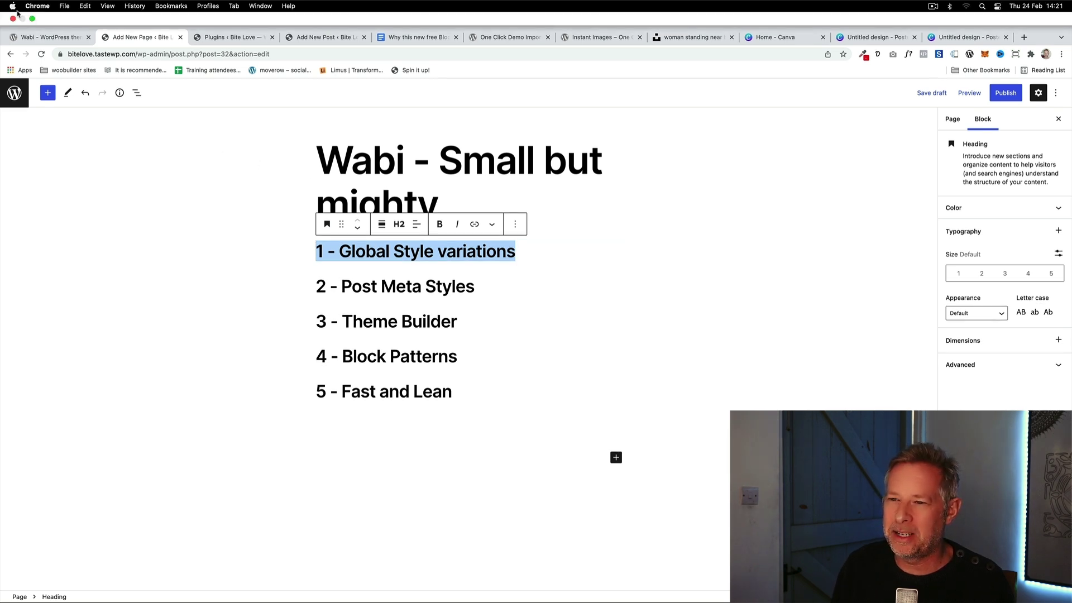
{"action": "left_click", "coordinate": [44, 38]}
{"action": "left_click", "coordinate": [232, 37]}
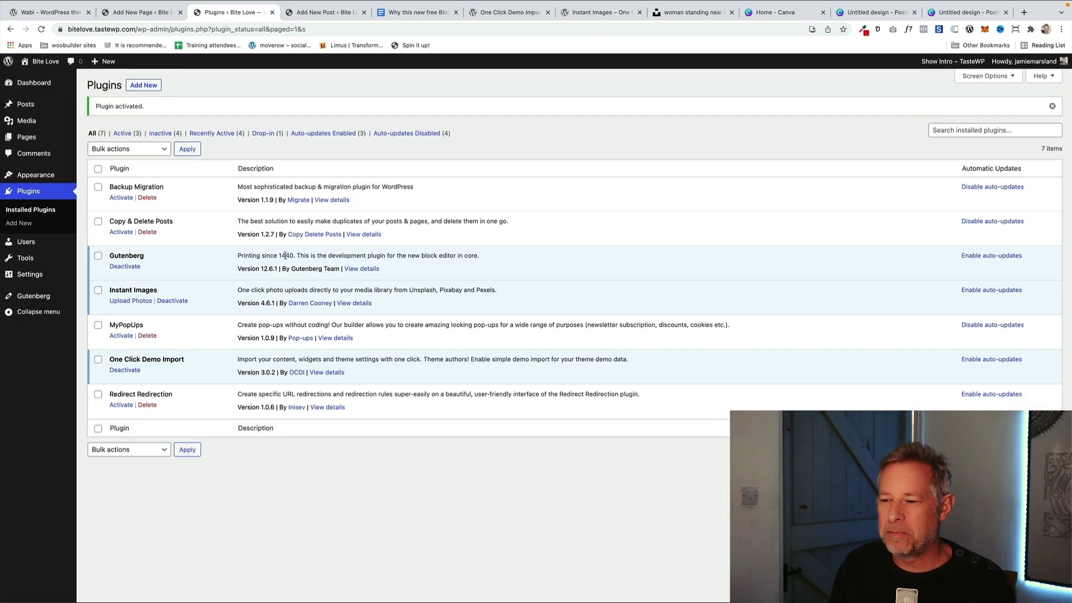
{"action": "left_click_drag", "start_coordinate": [285, 255], "coordinate": [443, 254]}
{"action": "left_click", "coordinate": [444, 257]}
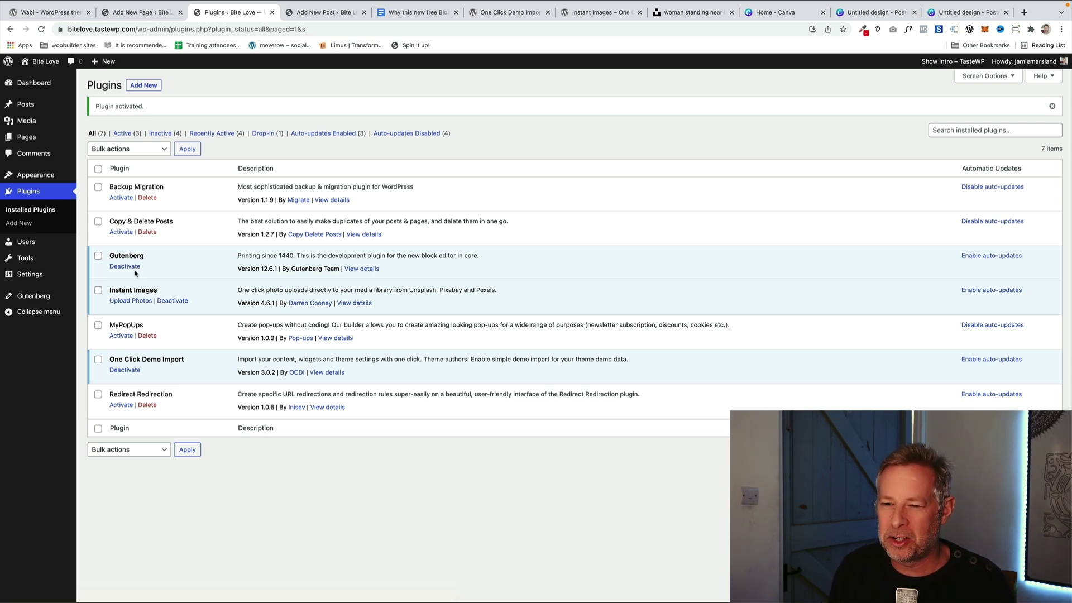
{"action": "mouse_move", "coordinate": [71, 176]}
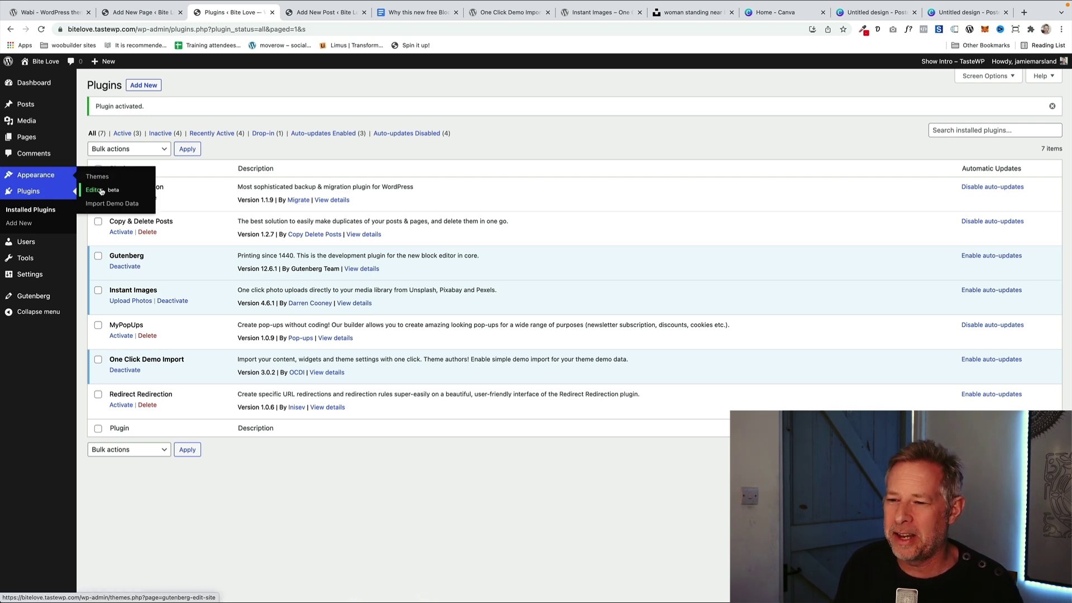
Open the site editor's Styles panel and apply the dark style variation.
{"action": "left_click", "coordinate": [101, 191]}
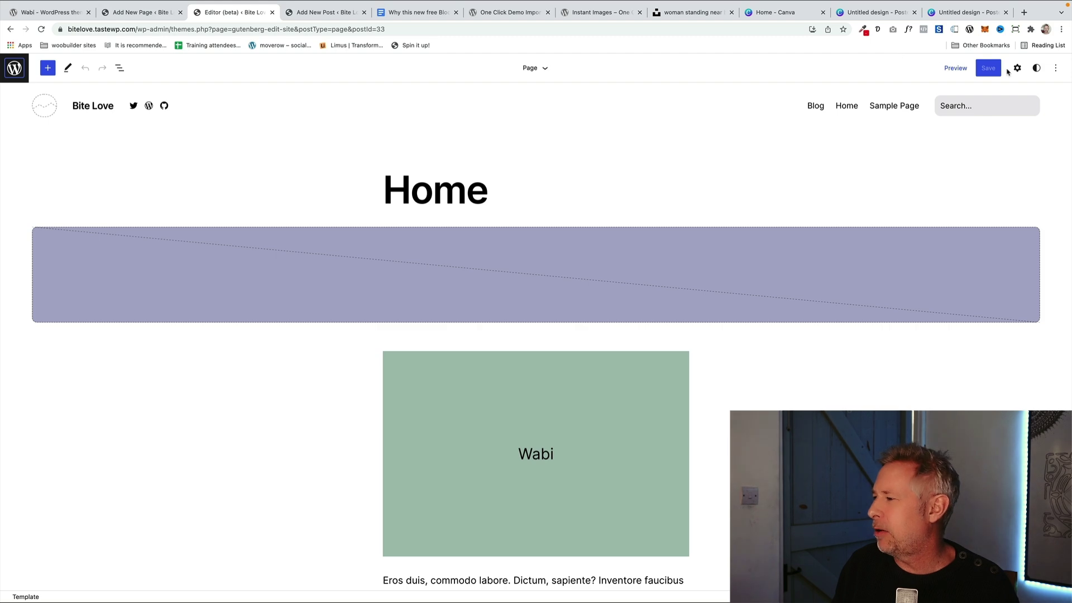
{"action": "left_click", "coordinate": [1036, 67]}
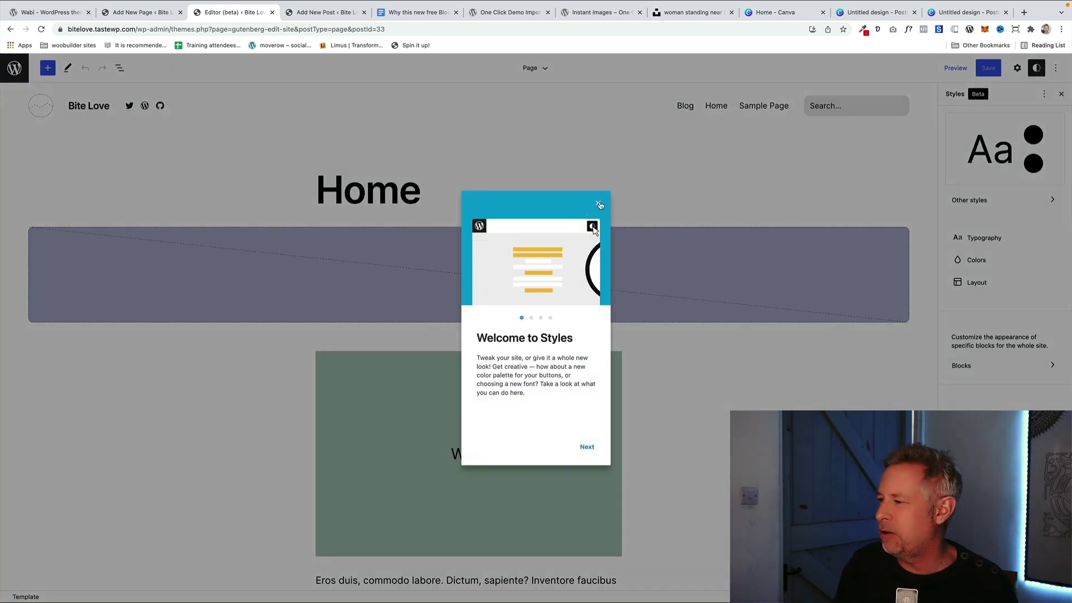
{"action": "left_click", "coordinate": [599, 204]}
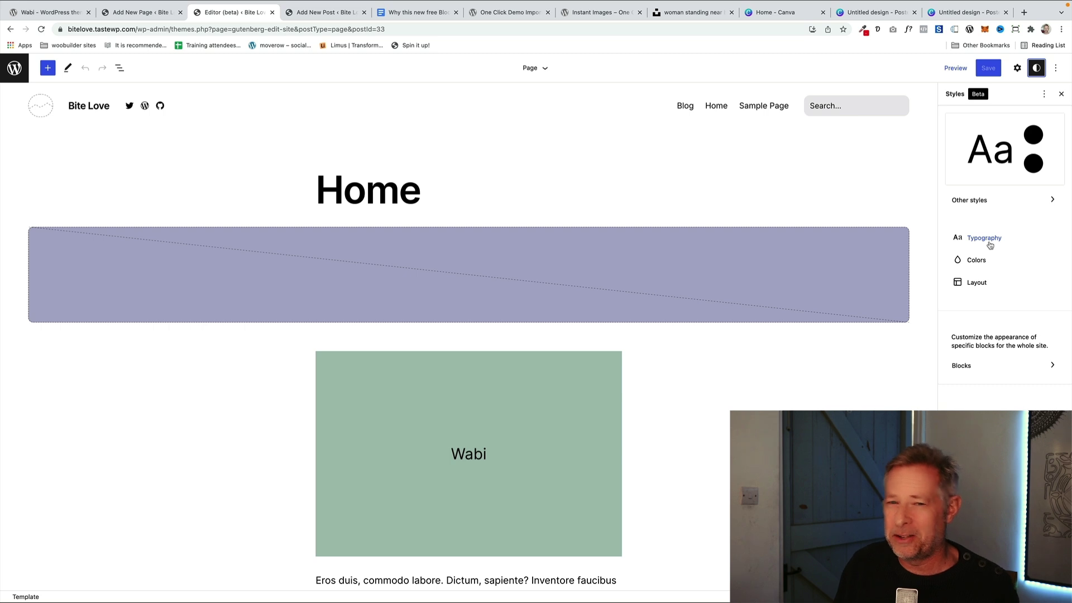
{"action": "left_click", "coordinate": [981, 202]}
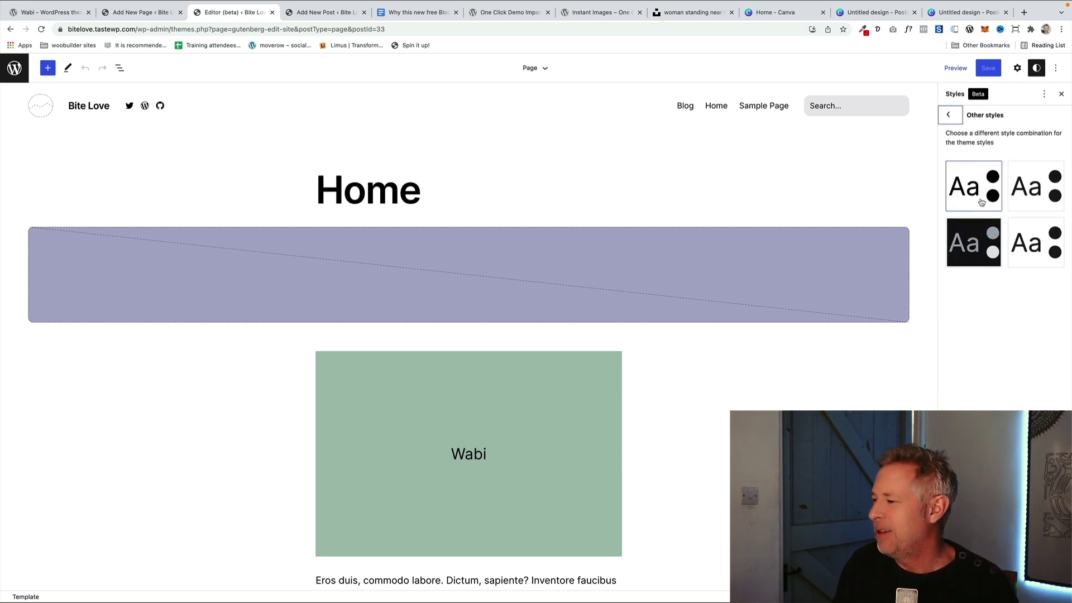
{"action": "left_click", "coordinate": [979, 242]}
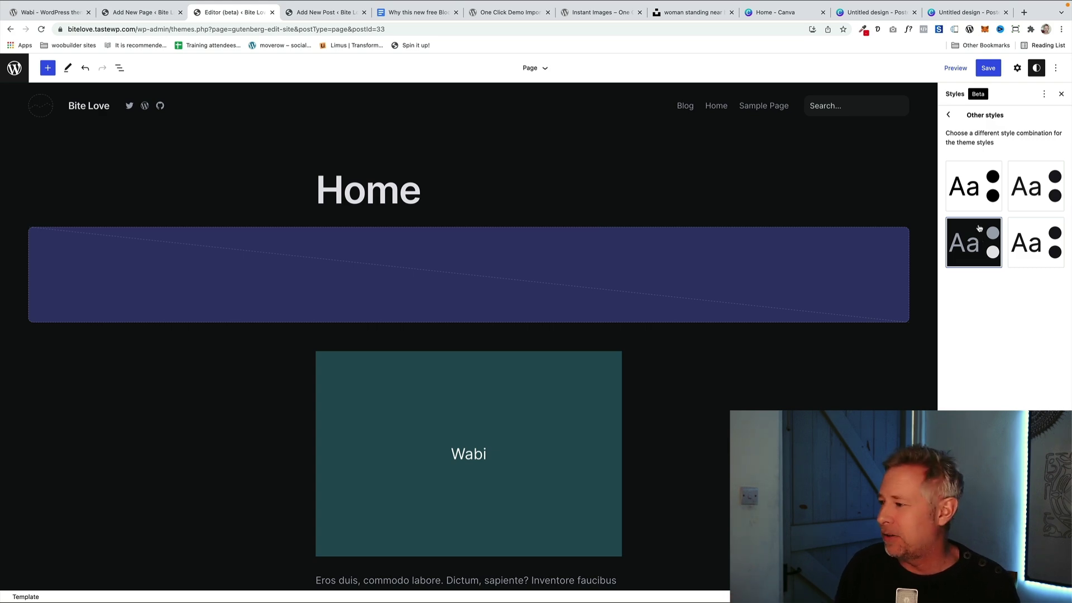
Compare the light, maroon, purple and navy variations, then settle on dark navy and save.
{"action": "left_click", "coordinate": [1038, 184]}
{"action": "left_click", "coordinate": [1030, 243]}
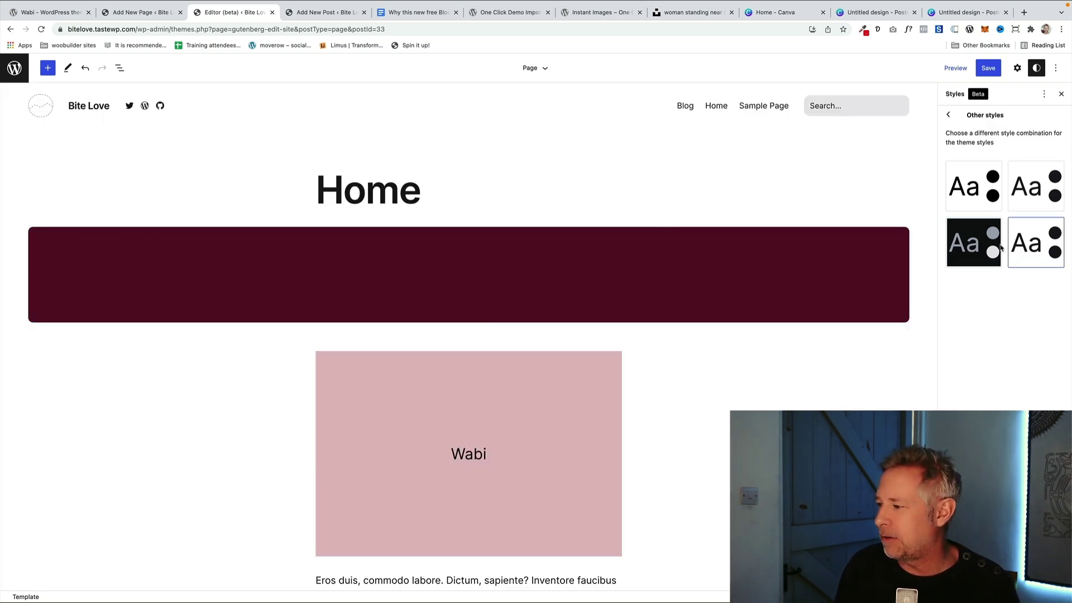
{"action": "left_click", "coordinate": [996, 246]}
{"action": "left_click", "coordinate": [964, 196]}
{"action": "left_click", "coordinate": [1034, 192]}
{"action": "left_click", "coordinate": [1033, 234]}
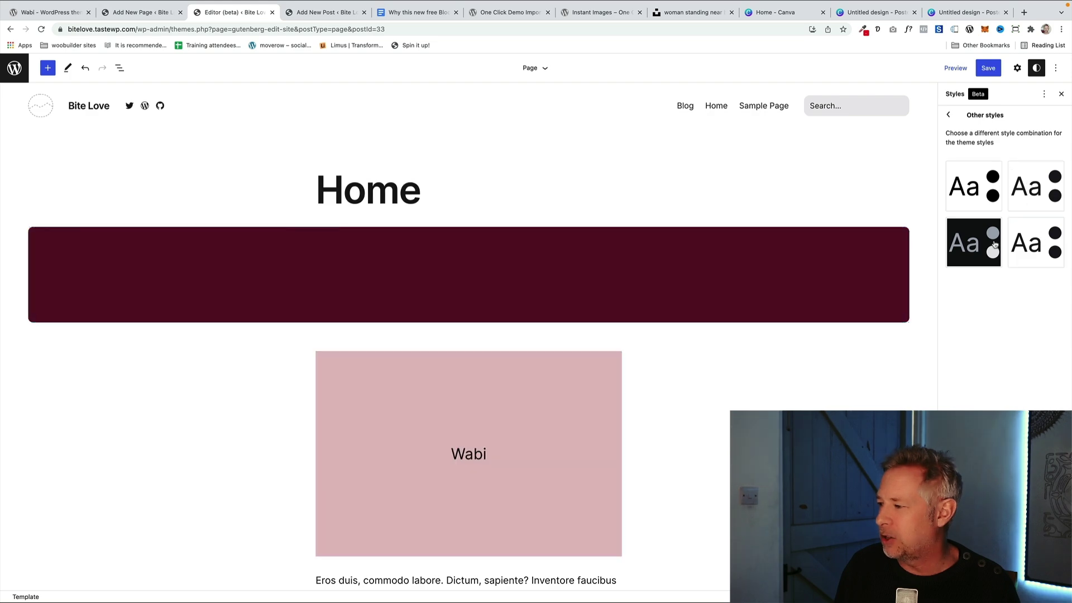
{"action": "left_click", "coordinate": [995, 244]}
{"action": "left_click", "coordinate": [974, 187]}
{"action": "left_click", "coordinate": [973, 242]}
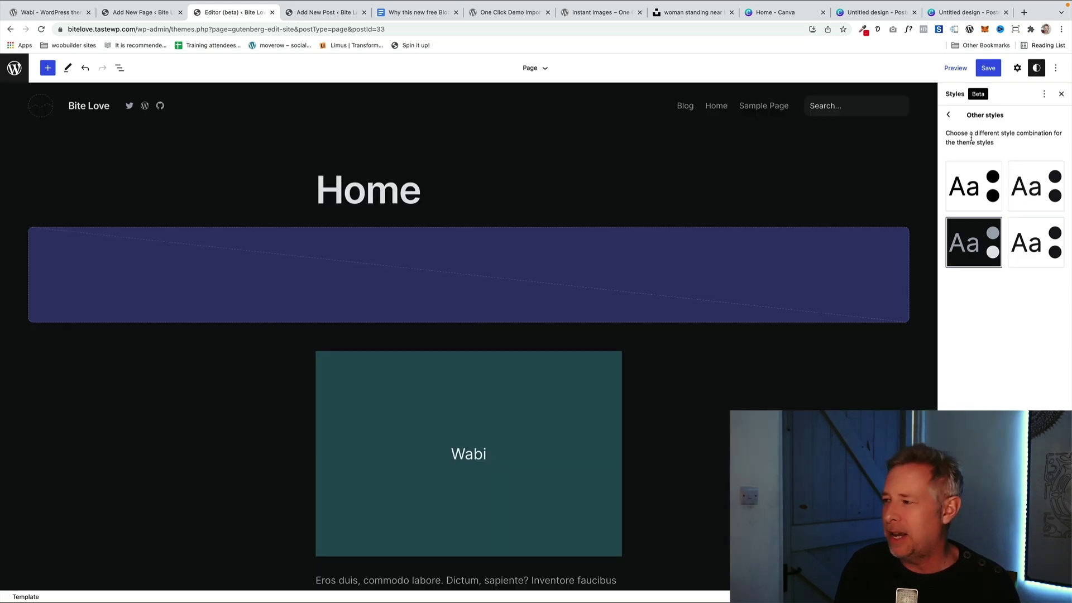
{"action": "left_click", "coordinate": [988, 68]}
{"action": "left_click", "coordinate": [987, 69]}
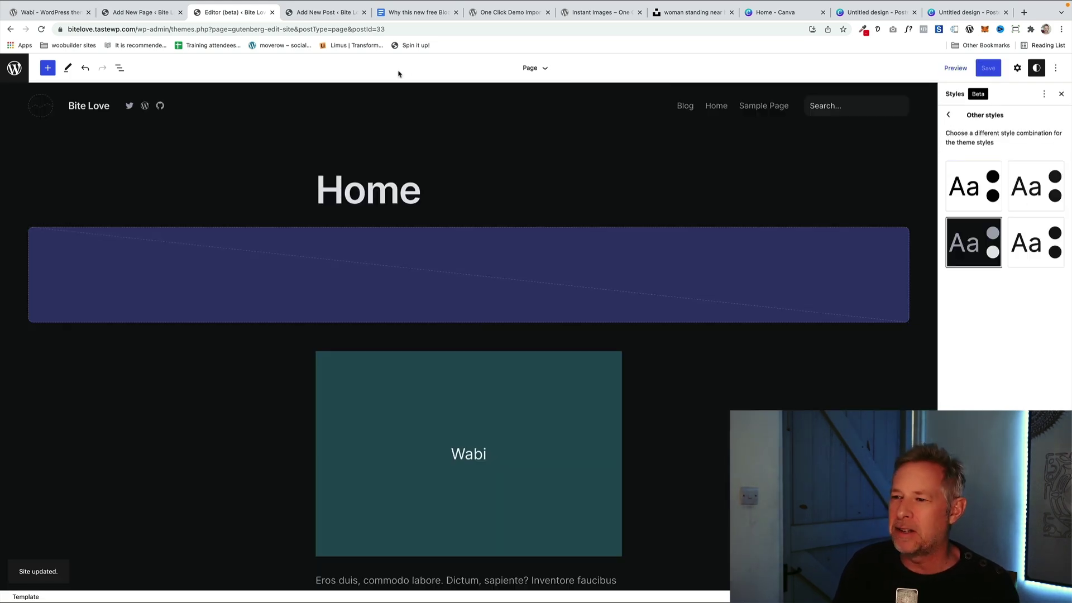
Remove 'wp-admin/post-new.php' from the address to load the site's public front end.
{"action": "left_click", "coordinate": [317, 13]}
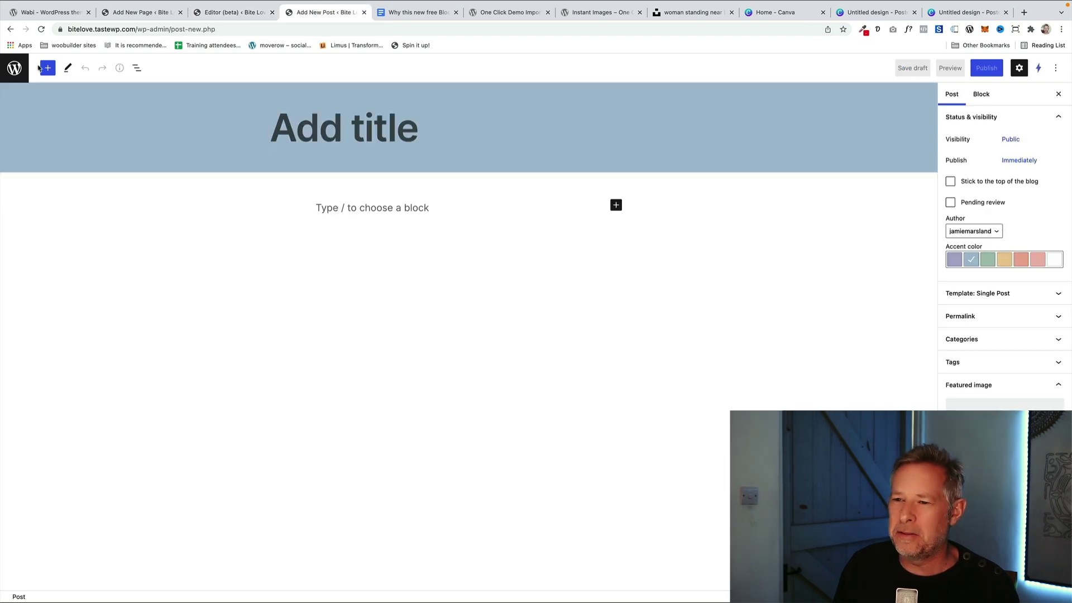
{"action": "left_click_drag", "start_coordinate": [160, 29], "coordinate": [273, 38]}
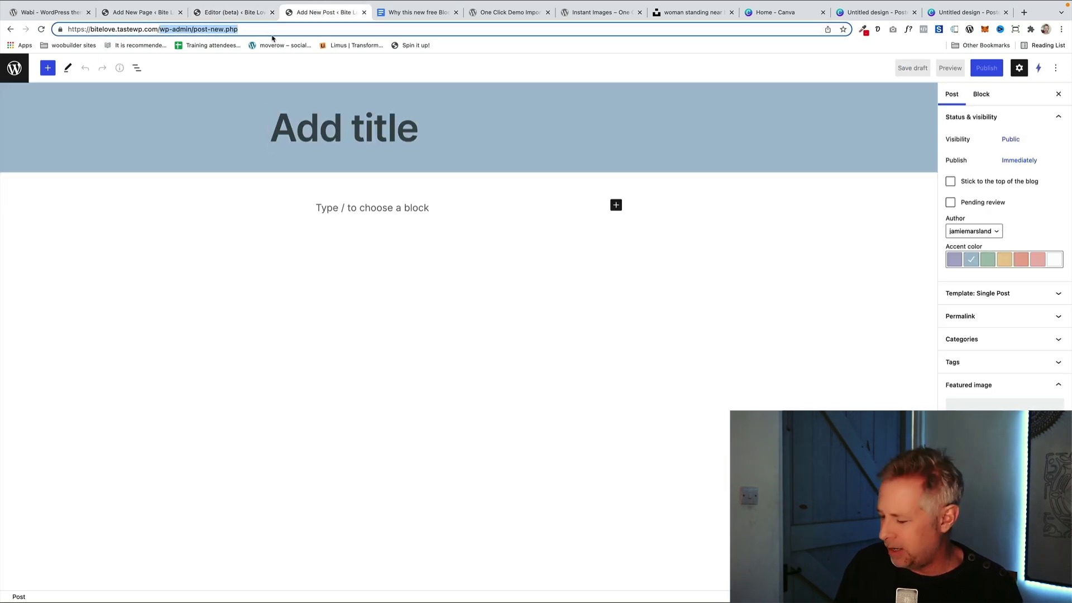
{"action": "key", "text": "BackSpace"}
{"action": "key", "text": "Return"}
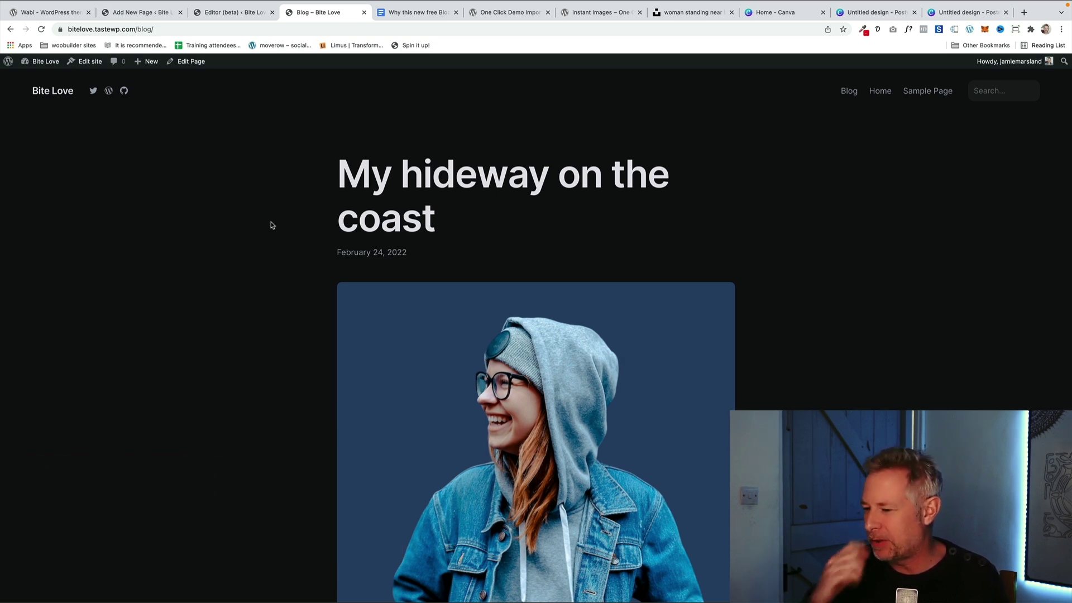
Open the post 'My hideway on the coast' and scroll through its content.
{"action": "left_click", "coordinate": [459, 176]}
{"action": "scroll", "coordinate": [277, 310], "scroll_direction": "down", "scroll_amount": 3}
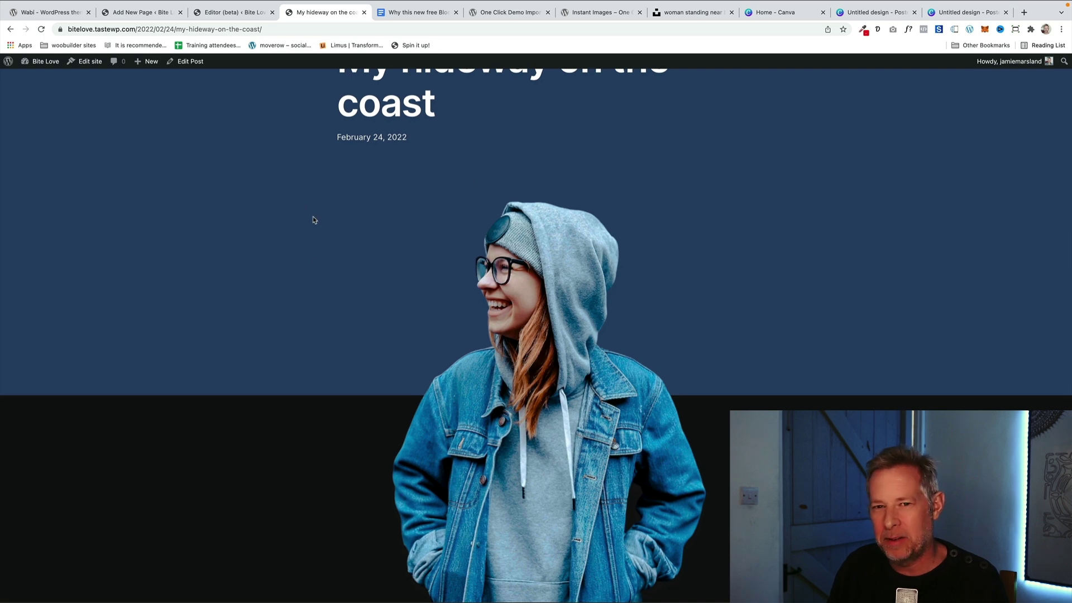
{"action": "scroll", "coordinate": [314, 230], "scroll_direction": "down", "scroll_amount": 3}
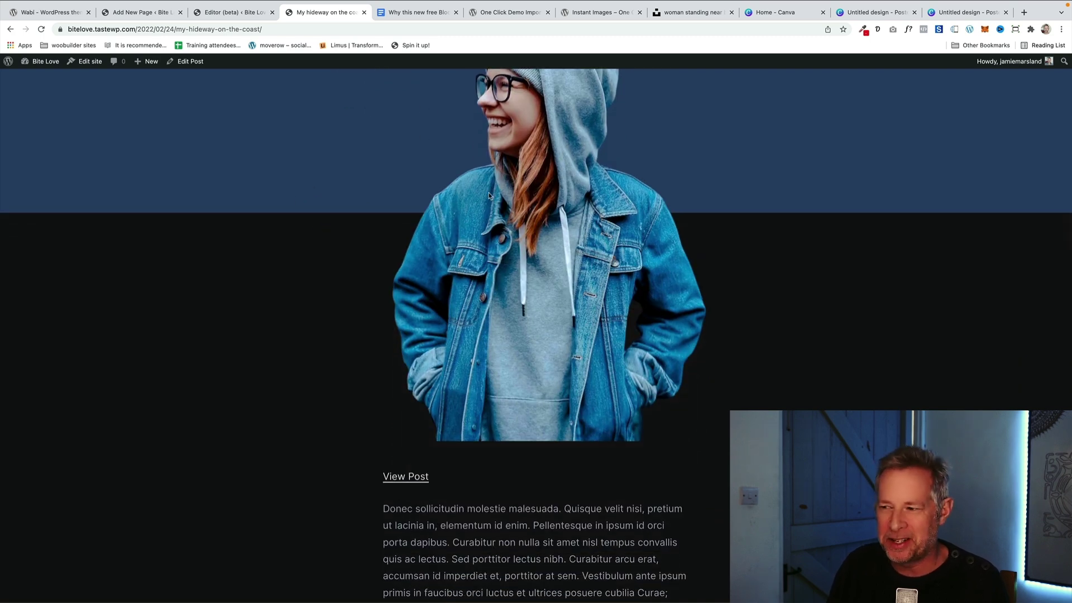
{"action": "scroll", "coordinate": [439, 248], "scroll_direction": "down", "scroll_amount": 12}
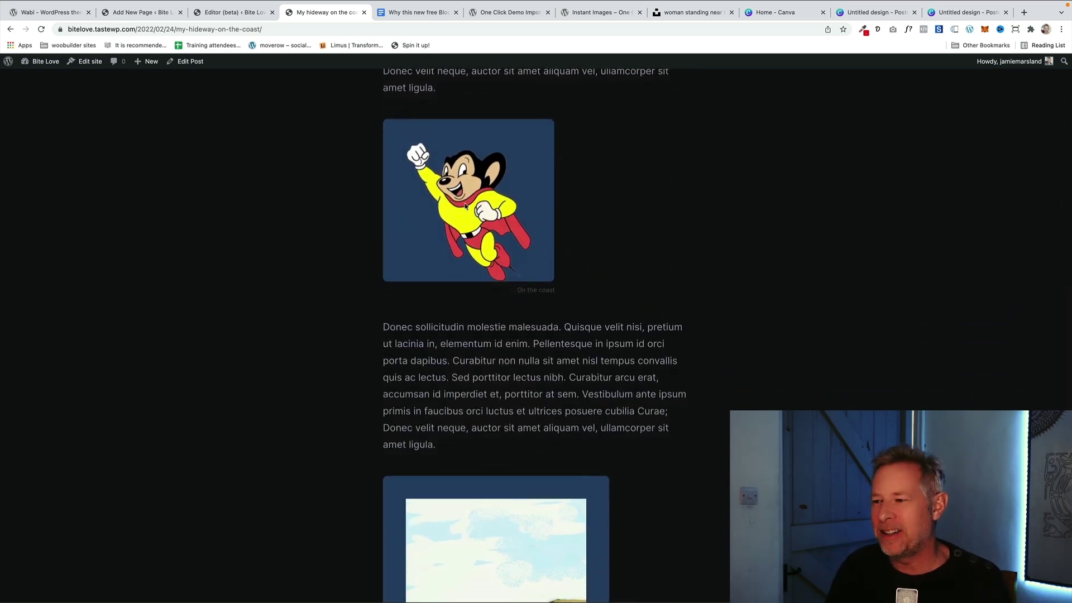
{"action": "scroll", "coordinate": [464, 205], "scroll_direction": "up", "scroll_amount": 15}
Edit the post and try several accent colours, ending on rust.
{"action": "left_click", "coordinate": [191, 62]}
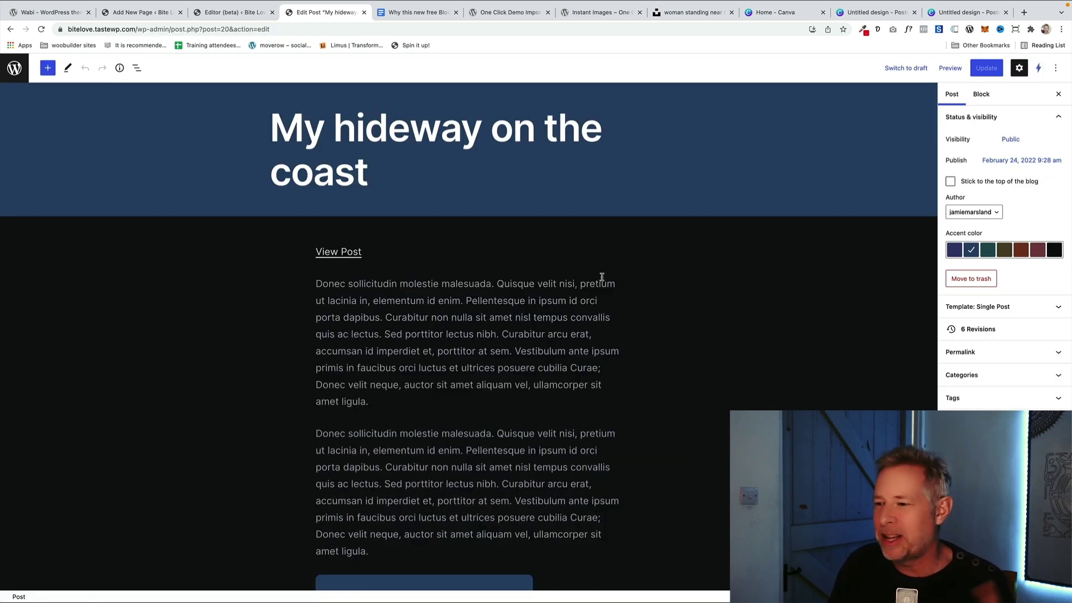
{"action": "left_click", "coordinate": [953, 252]}
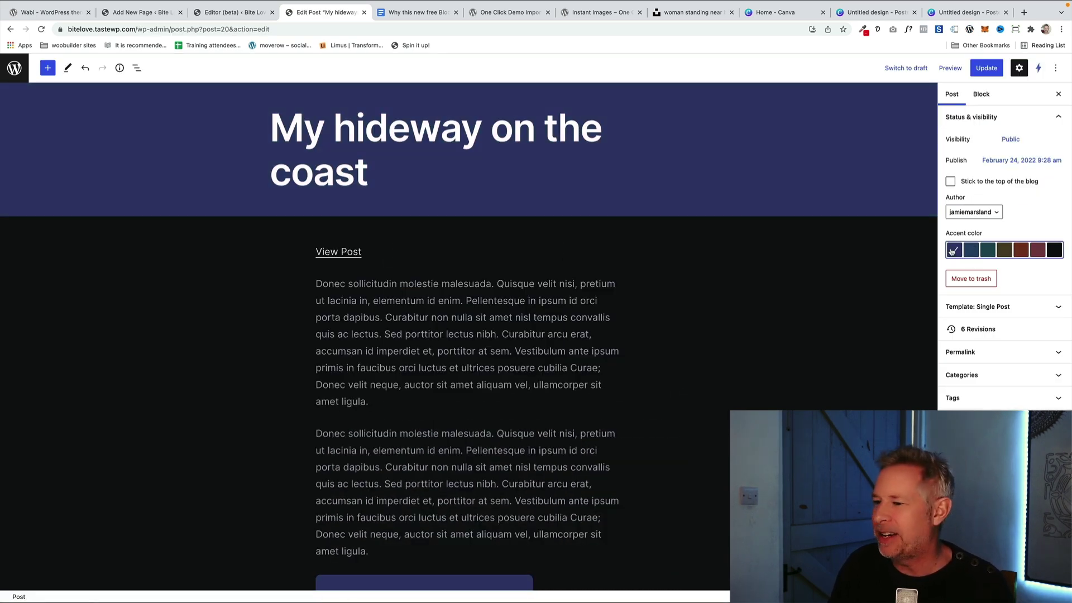
{"action": "left_click", "coordinate": [1003, 252]}
{"action": "scroll", "coordinate": [728, 296], "scroll_direction": "down", "scroll_amount": 4}
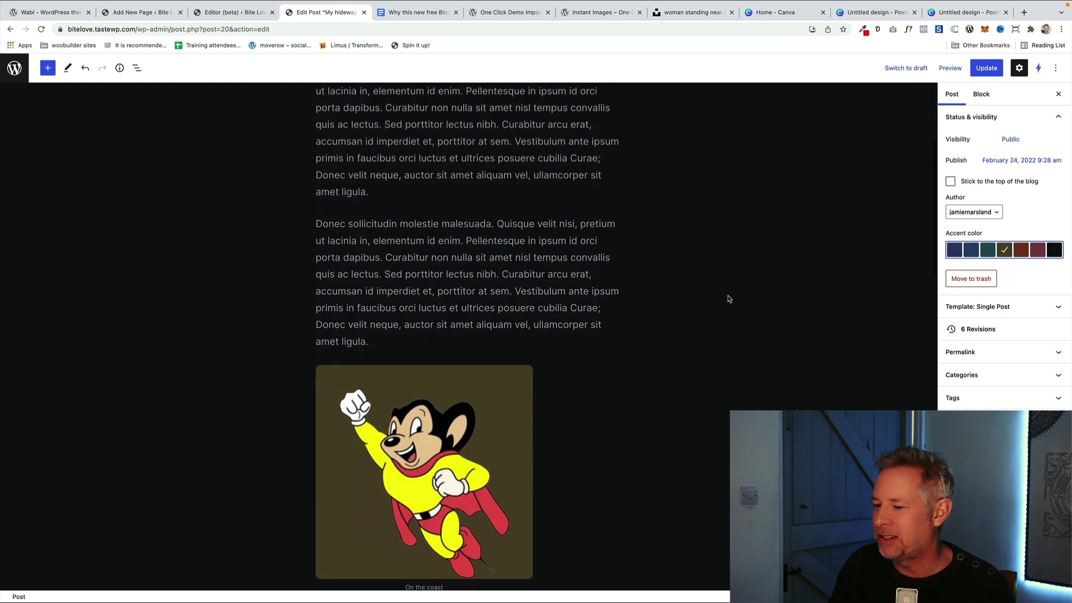
{"action": "scroll", "coordinate": [728, 298], "scroll_direction": "down", "scroll_amount": 3}
{"action": "scroll", "coordinate": [524, 289], "scroll_direction": "down", "scroll_amount": 4}
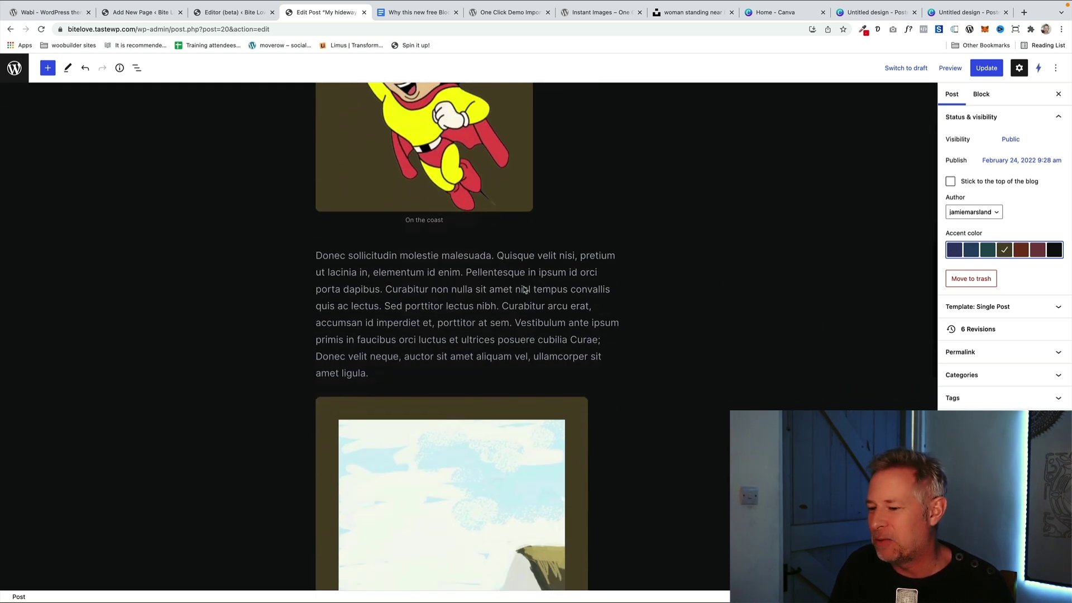
{"action": "left_click", "coordinate": [1051, 252]}
{"action": "left_click", "coordinate": [1037, 250]}
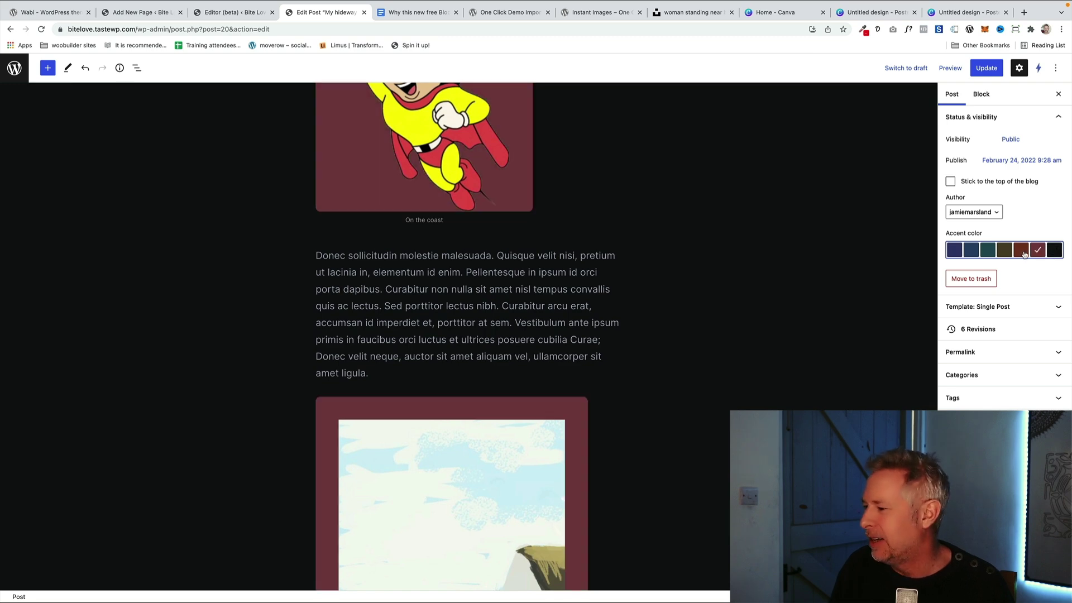
{"action": "left_click", "coordinate": [1021, 251]}
{"action": "scroll", "coordinate": [747, 231], "scroll_direction": "up", "scroll_amount": 10}
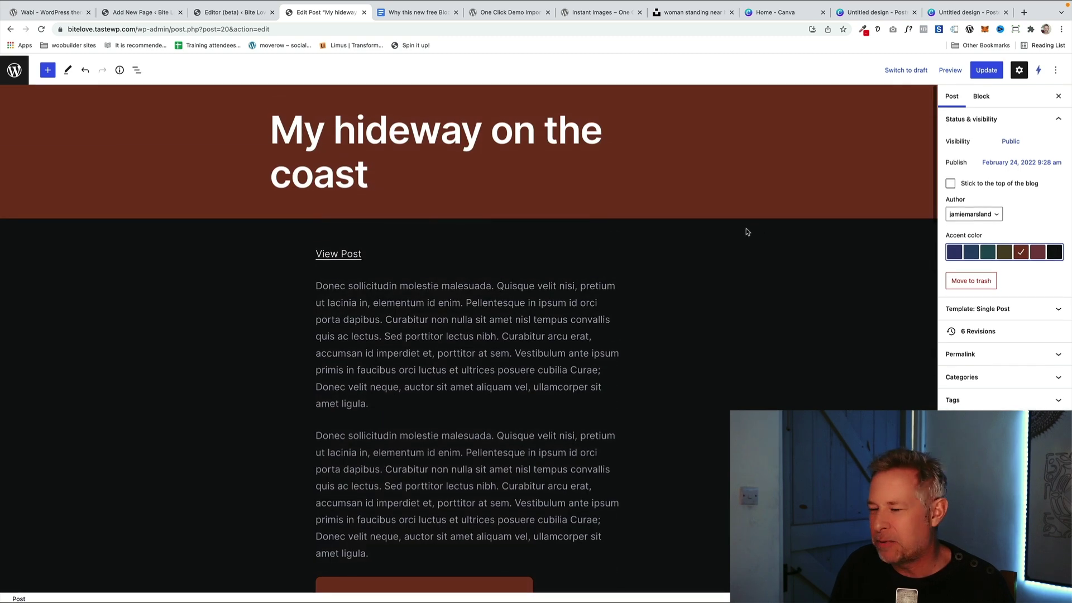
Save the updated post and browse it on the live site.
{"action": "left_click", "coordinate": [987, 68]}
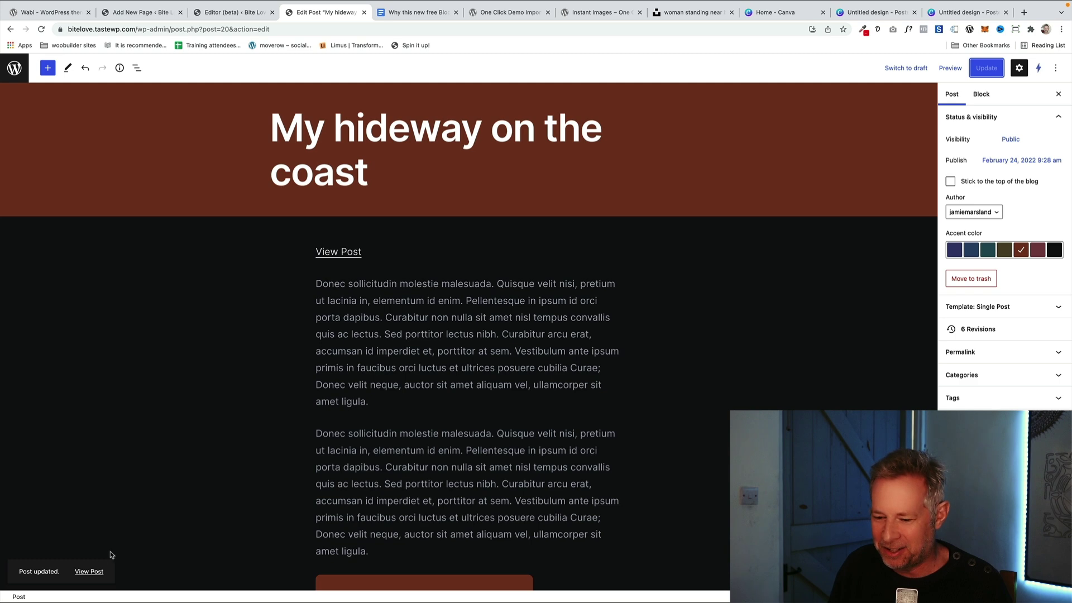
{"action": "left_click", "coordinate": [88, 571]}
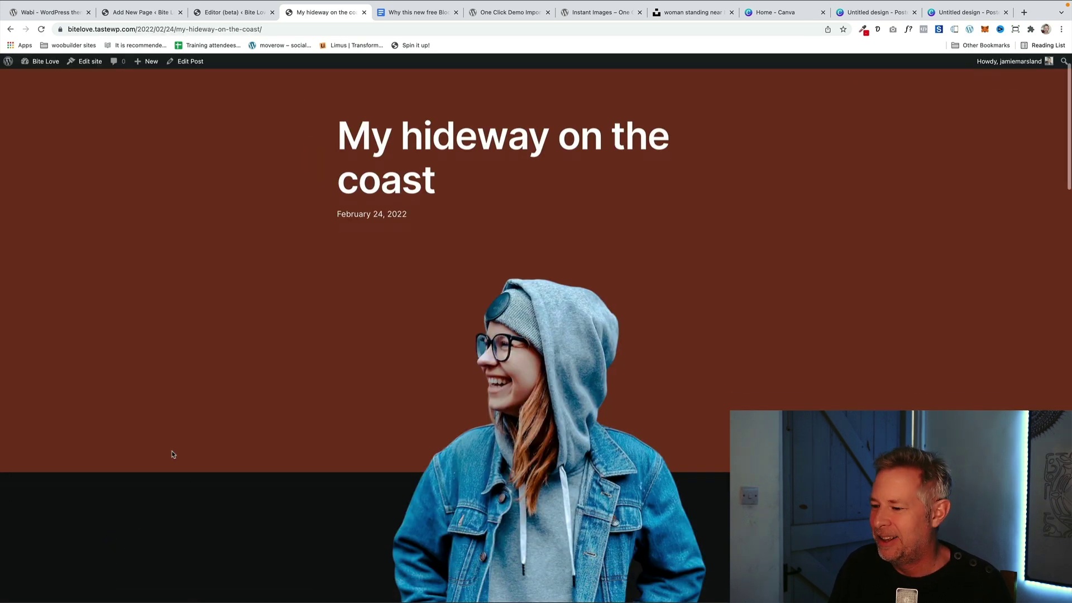
{"action": "scroll", "coordinate": [172, 452], "scroll_direction": "down", "scroll_amount": 3}
{"action": "scroll", "coordinate": [172, 454], "scroll_direction": "down", "scroll_amount": 3}
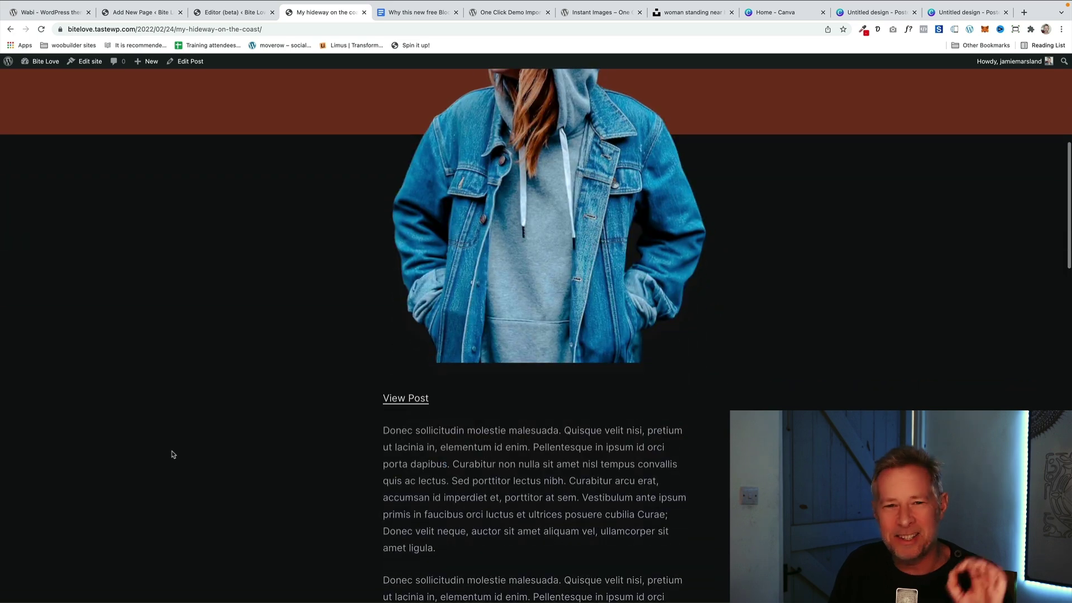
{"action": "scroll", "coordinate": [172, 453], "scroll_direction": "up", "scroll_amount": 3}
{"action": "scroll", "coordinate": [172, 454], "scroll_direction": "up", "scroll_amount": 4}
{"action": "scroll", "coordinate": [172, 454], "scroll_direction": "down", "scroll_amount": 3}
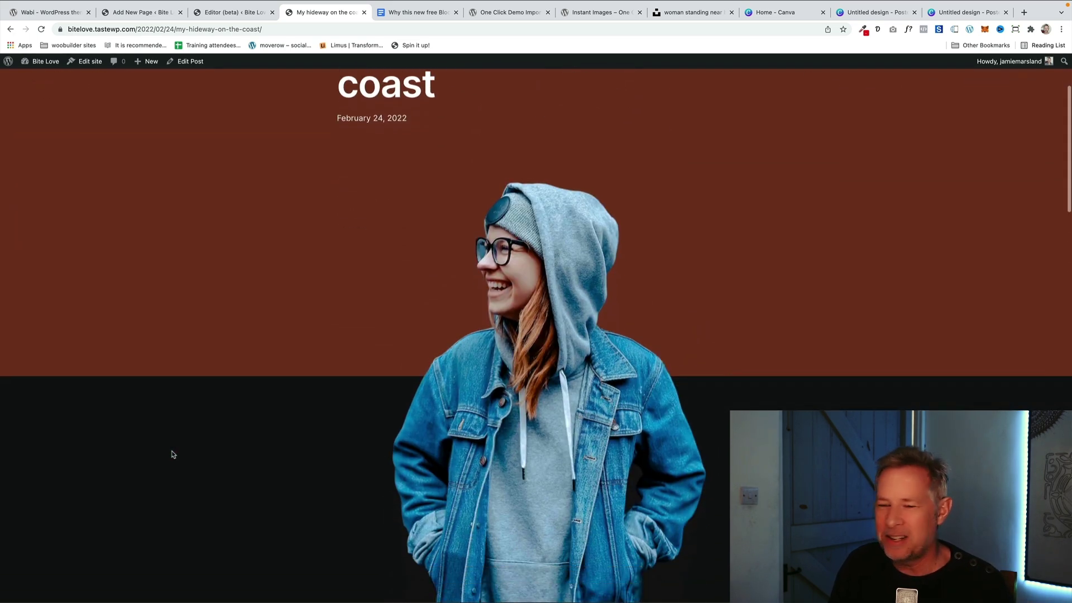
{"action": "scroll", "coordinate": [172, 454], "scroll_direction": "down", "scroll_amount": 1}
{"action": "scroll", "coordinate": [172, 454], "scroll_direction": "down", "scroll_amount": 4}
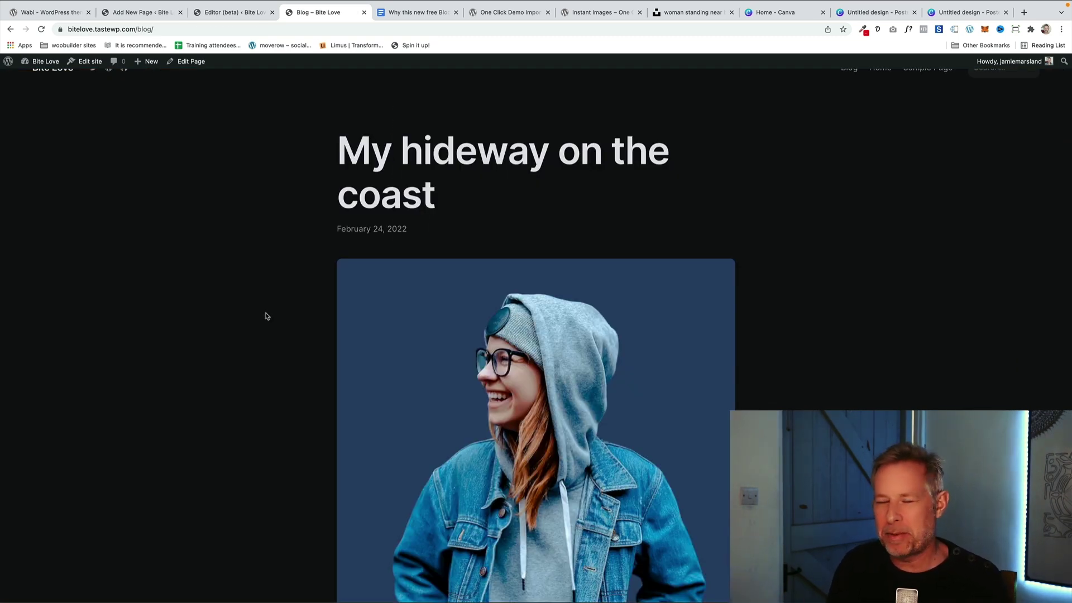
{"action": "scroll", "coordinate": [281, 331], "scroll_direction": "down", "scroll_amount": 1}
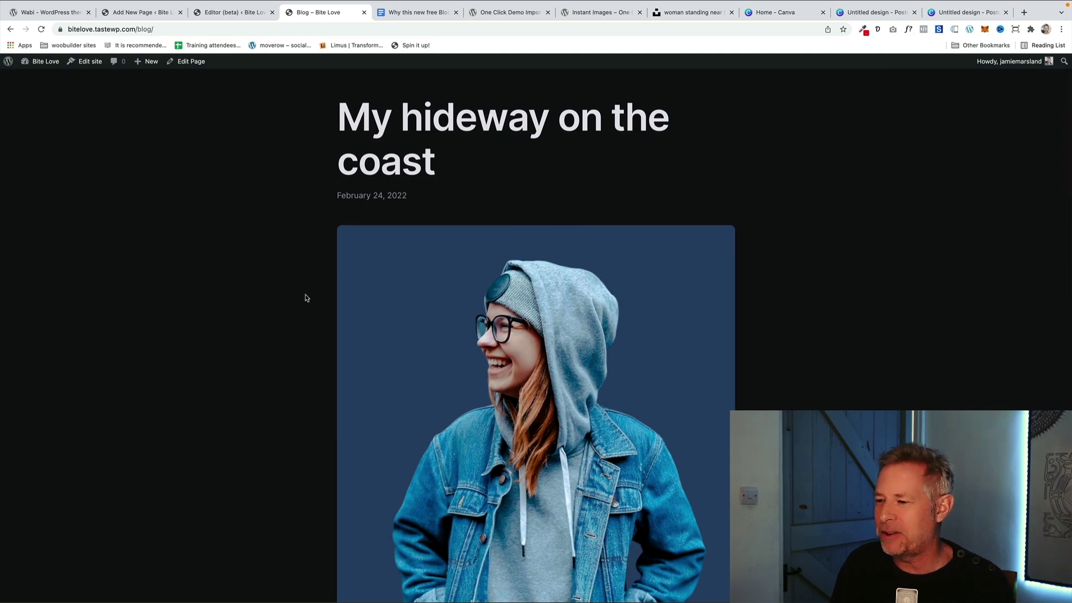
{"action": "scroll", "coordinate": [305, 297], "scroll_direction": "down", "scroll_amount": 20}
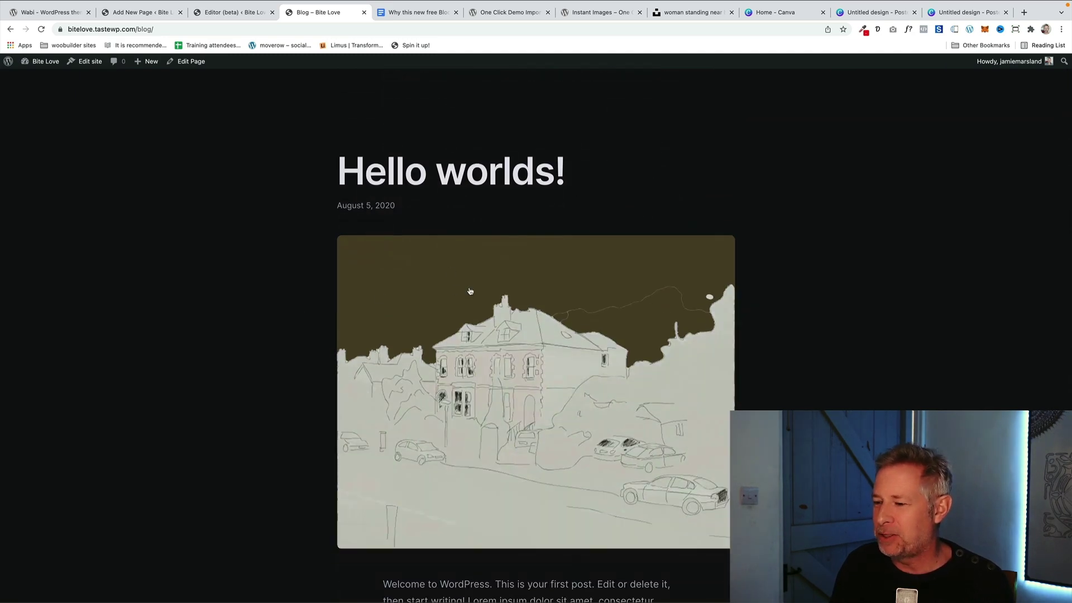
Open the Hello worlds! post and scroll through it.
{"action": "left_click", "coordinate": [498, 180]}
{"action": "scroll", "coordinate": [207, 283], "scroll_direction": "down", "scroll_amount": 3}
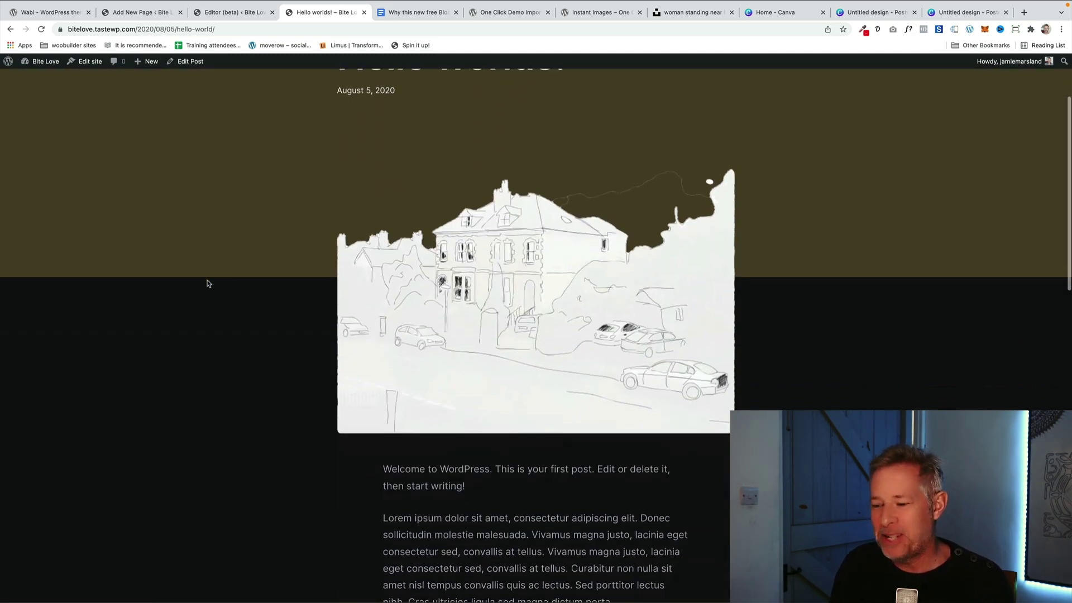
{"action": "scroll", "coordinate": [206, 284], "scroll_direction": "down", "scroll_amount": 15}
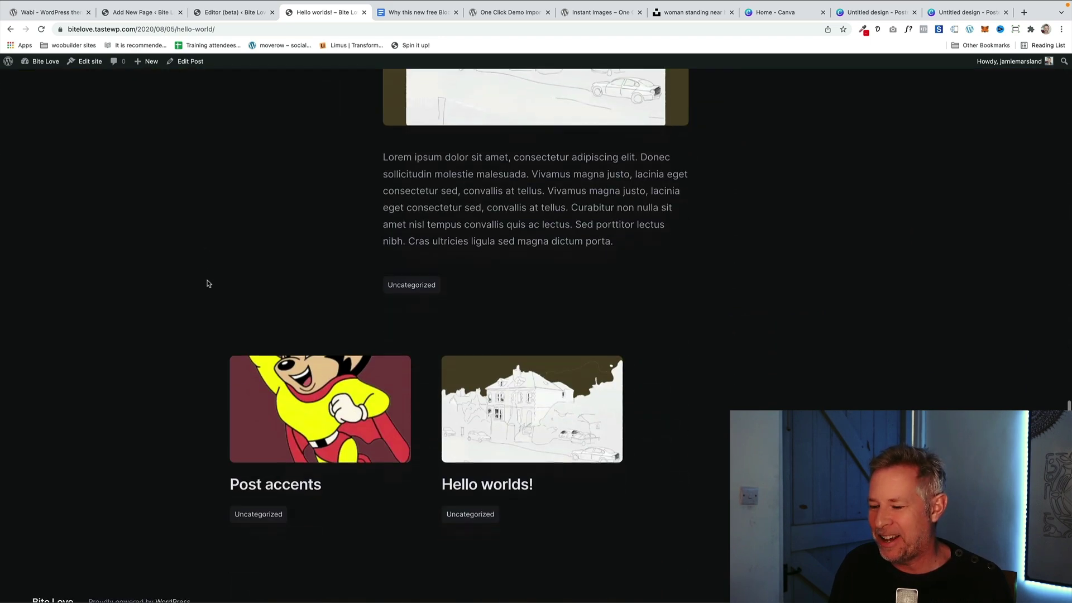
{"action": "scroll", "coordinate": [207, 283], "scroll_direction": "up", "scroll_amount": 18}
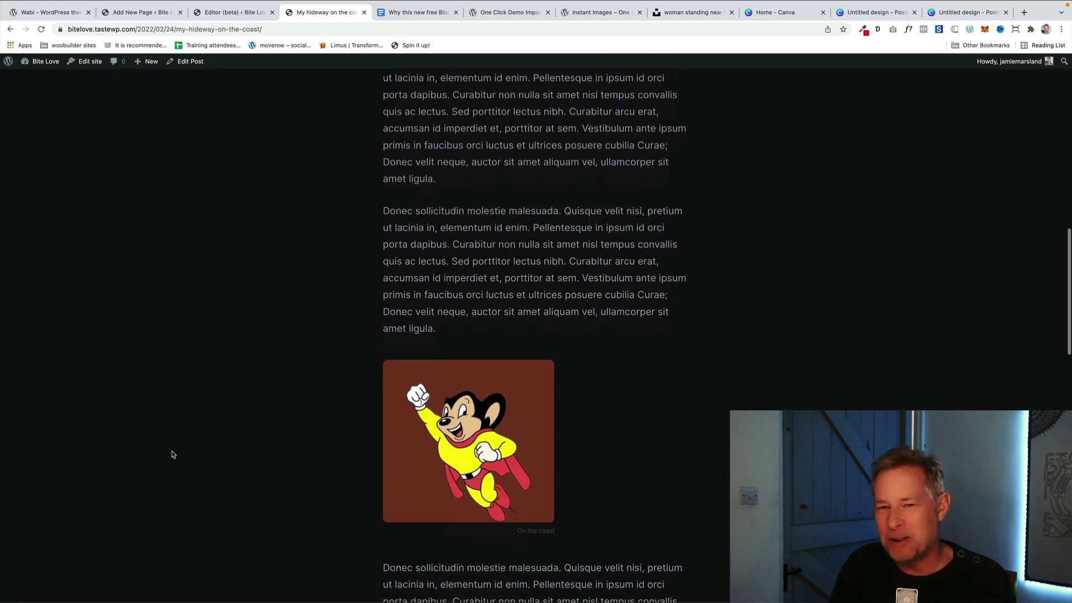
{"action": "scroll", "coordinate": [171, 454], "scroll_direction": "up", "scroll_amount": 8}
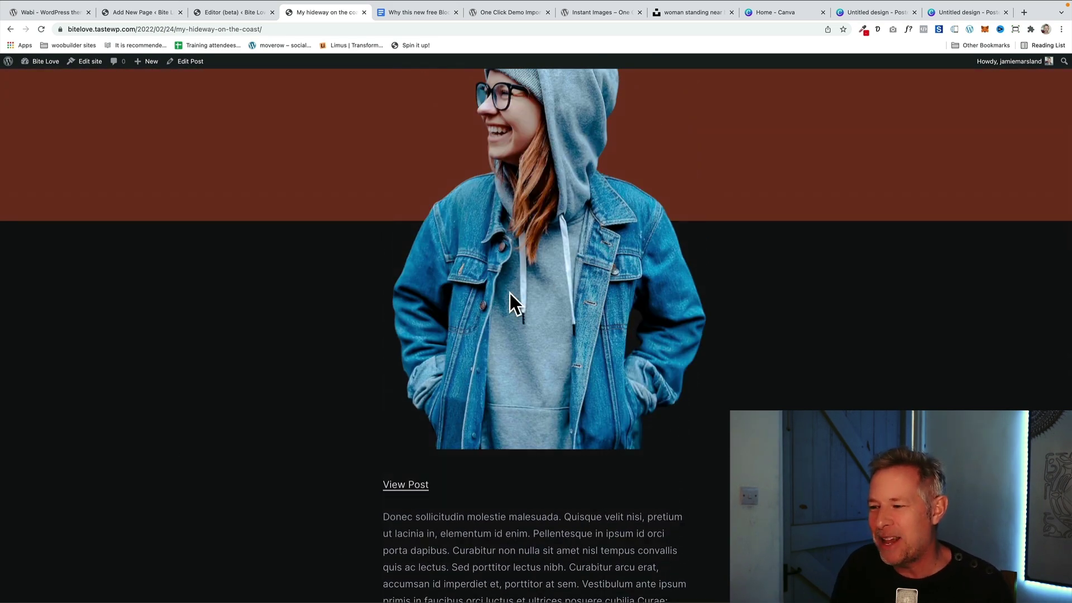
{"action": "scroll", "coordinate": [510, 293], "scroll_direction": "up", "scroll_amount": 5}
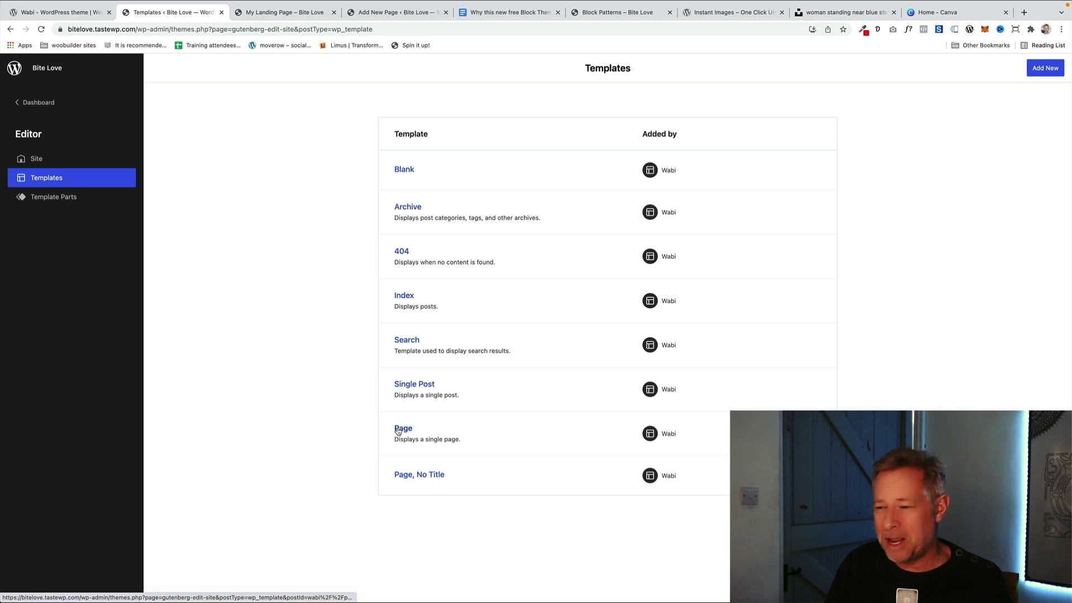
Open the Blank template, then view the live My Landing Page that uses it.
{"action": "left_click", "coordinate": [404, 170]}
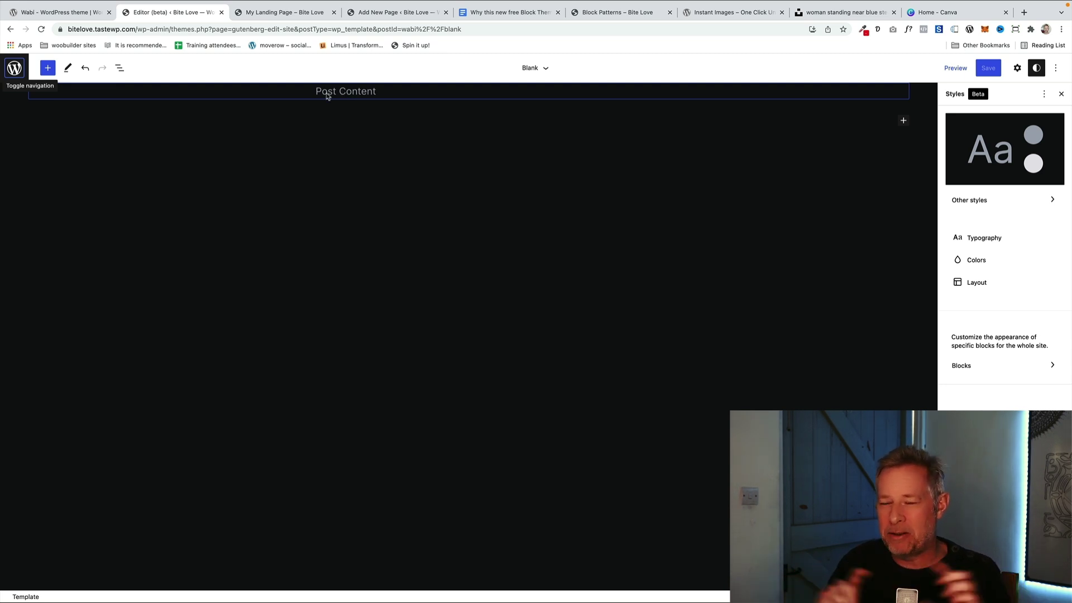
{"action": "left_click", "coordinate": [283, 13]}
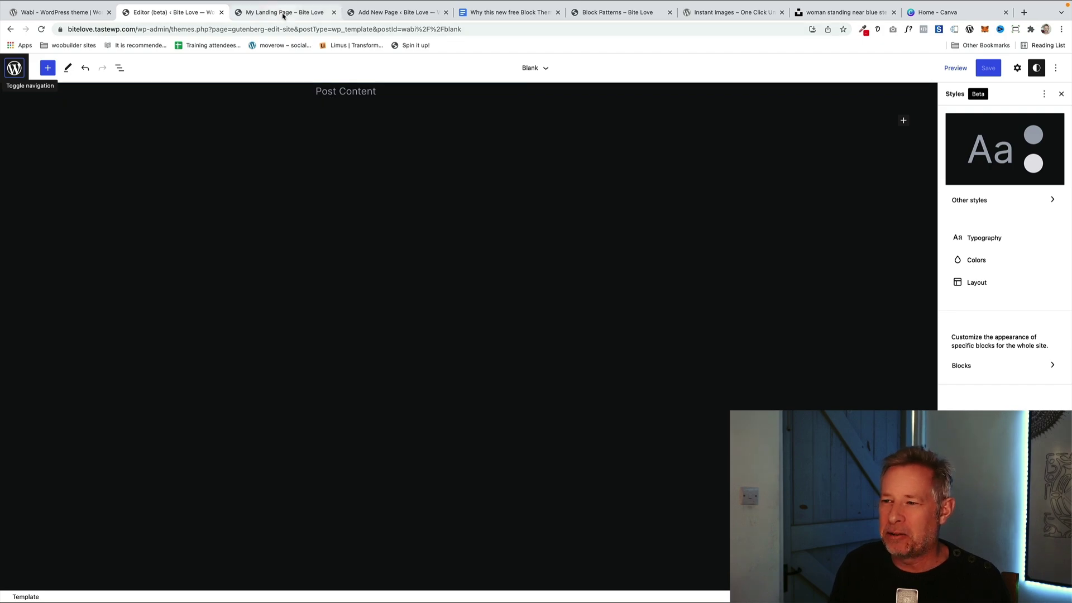
{"action": "scroll", "coordinate": [342, 310], "scroll_direction": "down", "scroll_amount": 2}
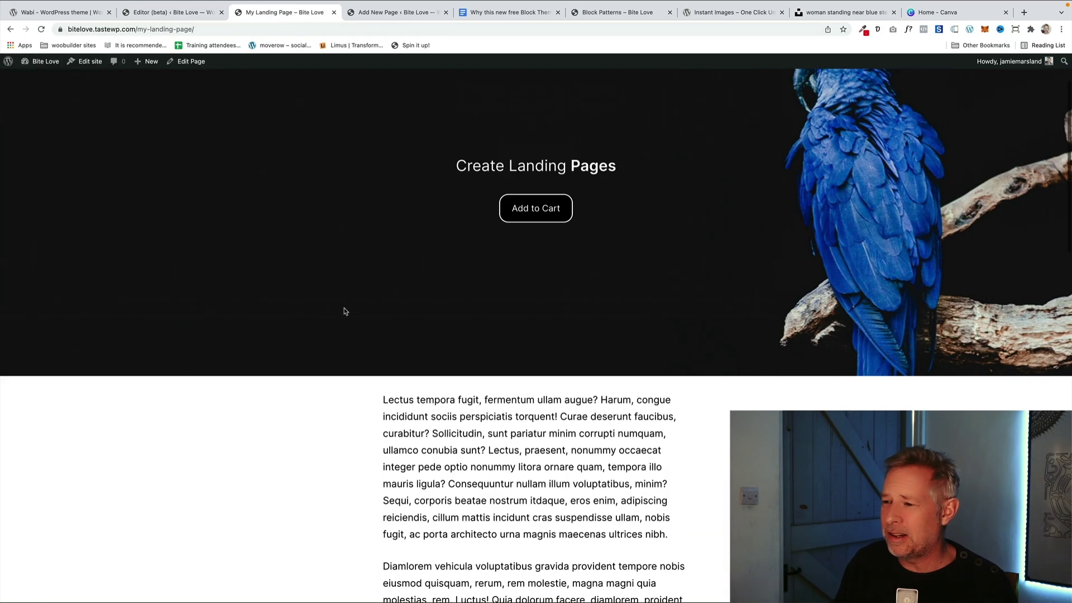
{"action": "scroll", "coordinate": [595, 211], "scroll_direction": "down", "scroll_amount": 5}
{"action": "scroll", "coordinate": [545, 251], "scroll_direction": "down", "scroll_amount": 7}
{"action": "scroll", "coordinate": [469, 254], "scroll_direction": "up", "scroll_amount": 13}
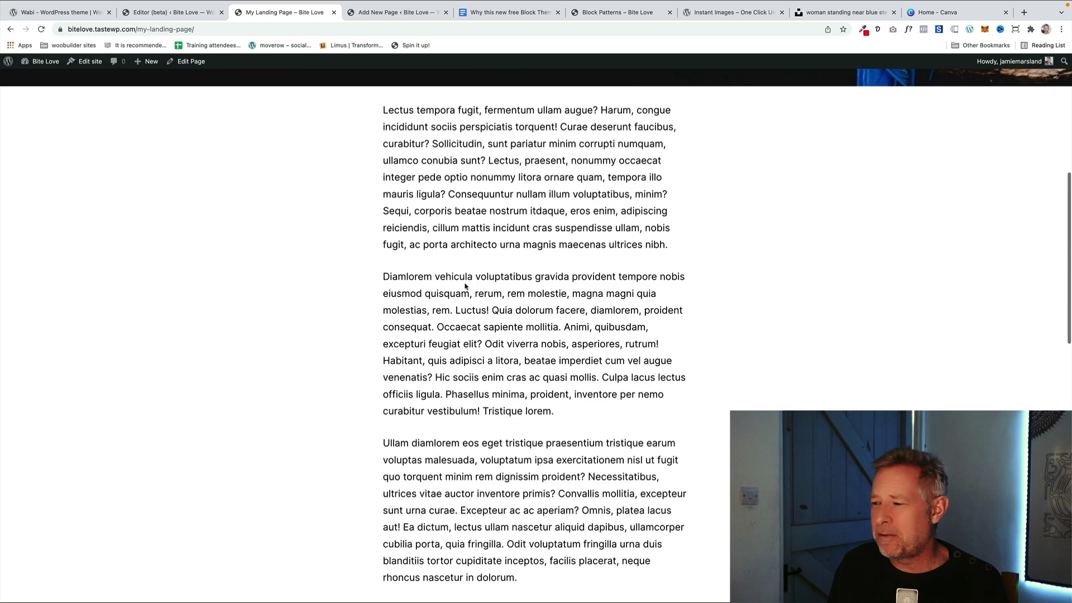
Edit My Landing Page and select its parrot cover header, comparing it with the Blank template.
{"action": "left_click", "coordinate": [208, 63]}
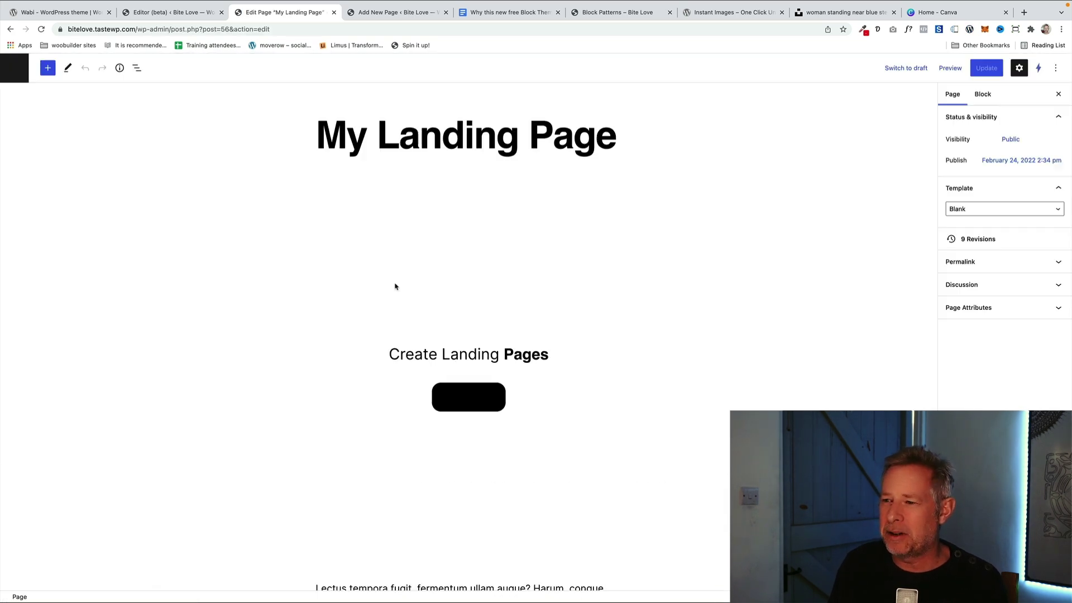
{"action": "scroll", "coordinate": [398, 312], "scroll_direction": "down", "scroll_amount": 4}
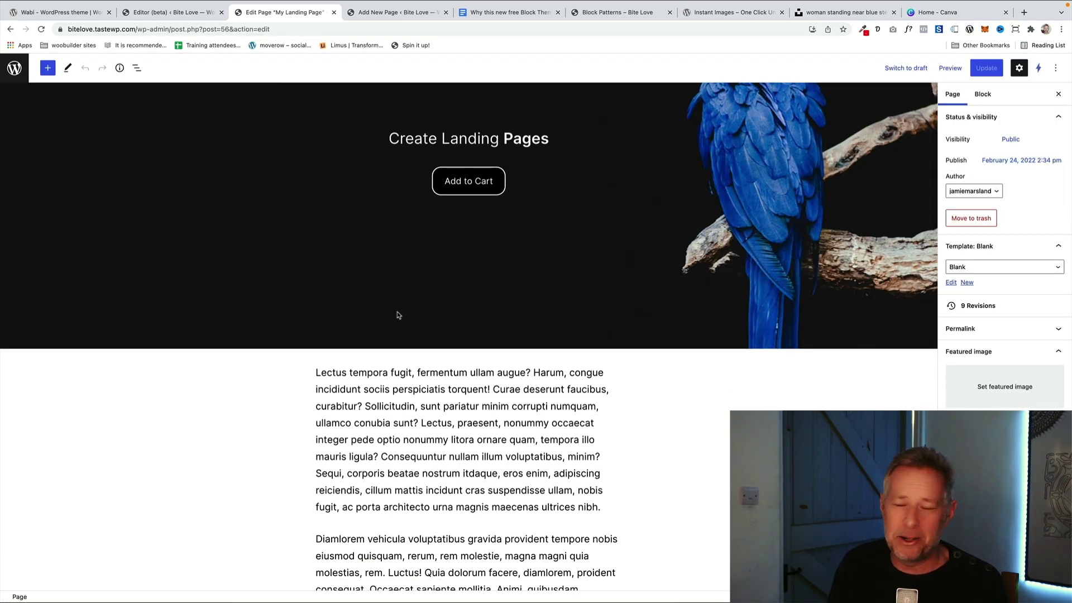
{"action": "scroll", "coordinate": [398, 316], "scroll_direction": "up", "scroll_amount": 4}
{"action": "left_click", "coordinate": [422, 201]}
{"action": "left_click", "coordinate": [196, 16]}
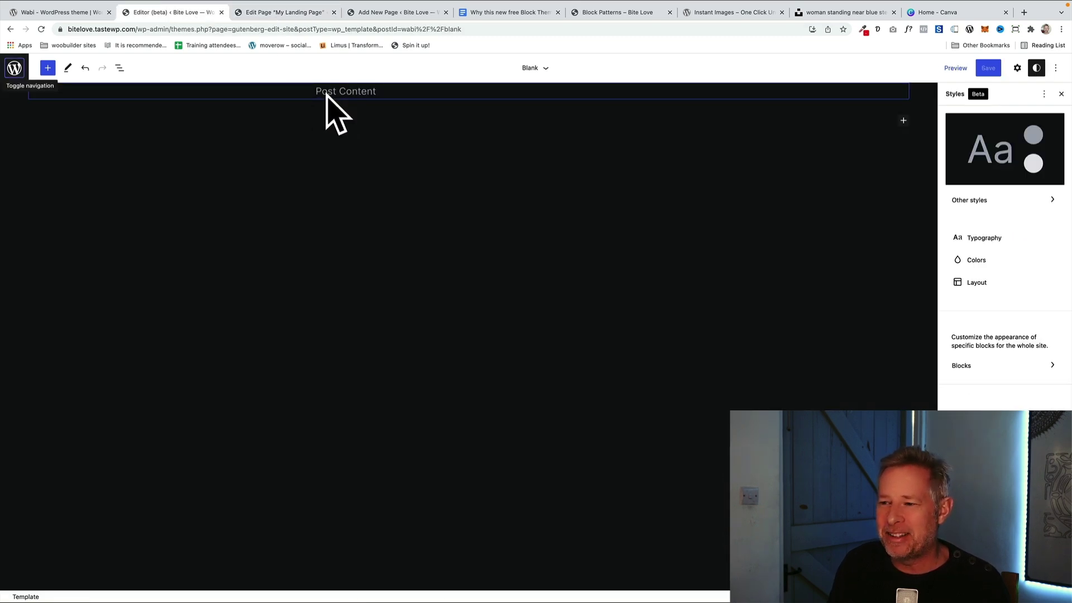
{"action": "left_click", "coordinate": [294, 19]}
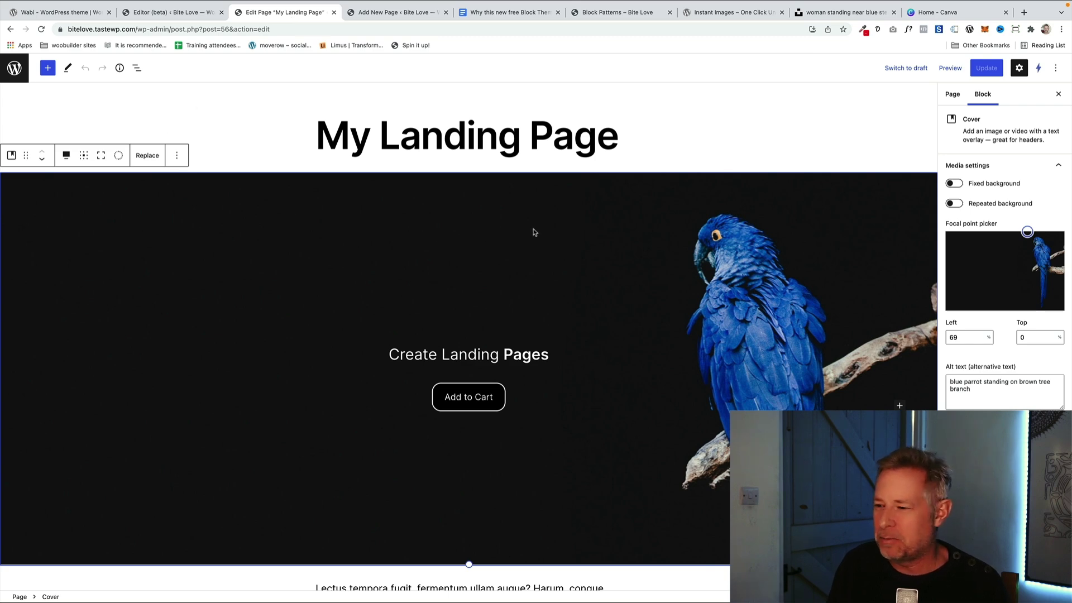
Return to the Blank template and go to the site editor's Templates list.
{"action": "left_click", "coordinate": [203, 13]}
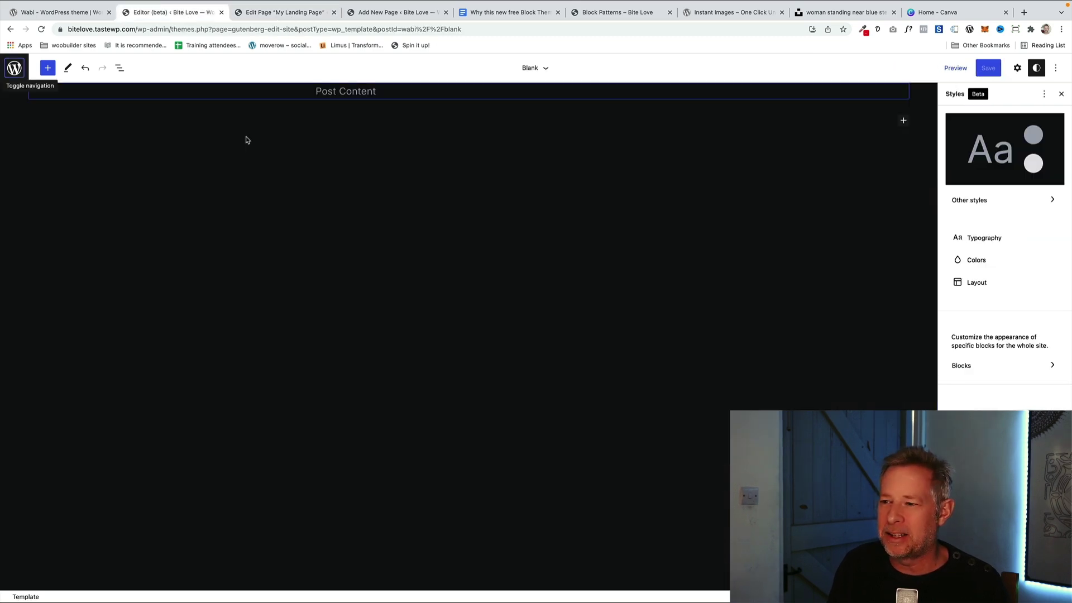
{"action": "left_click", "coordinate": [21, 68]}
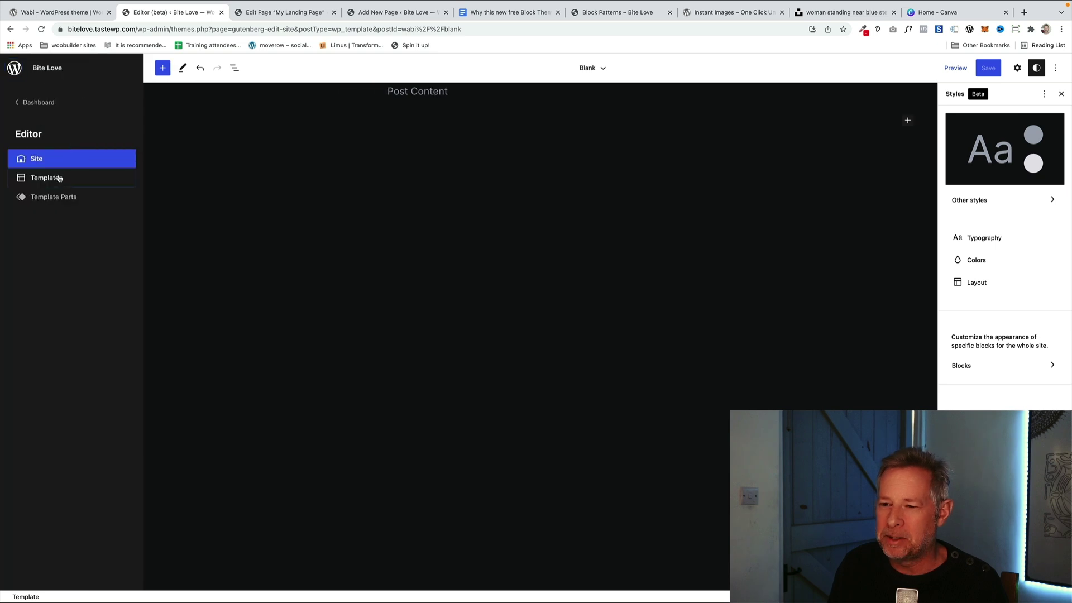
{"action": "left_click", "coordinate": [56, 177]}
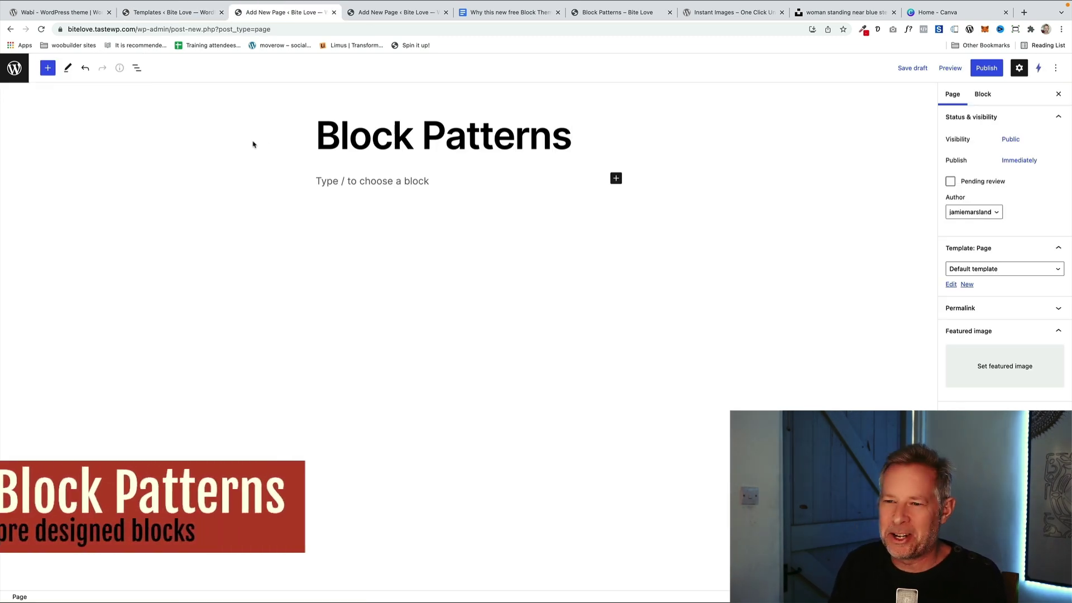
Stay on the unsaved page and filter the inserter's patterns to the Wabi category.
{"action": "left_click", "coordinate": [20, 72]}
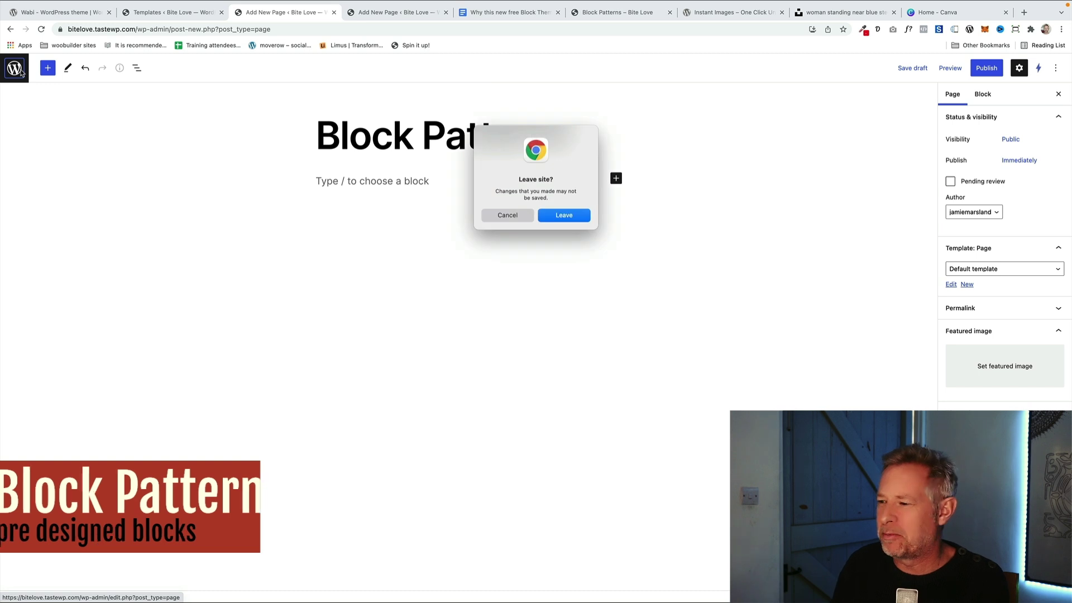
{"action": "left_click", "coordinate": [498, 217]}
{"action": "left_click", "coordinate": [48, 68]}
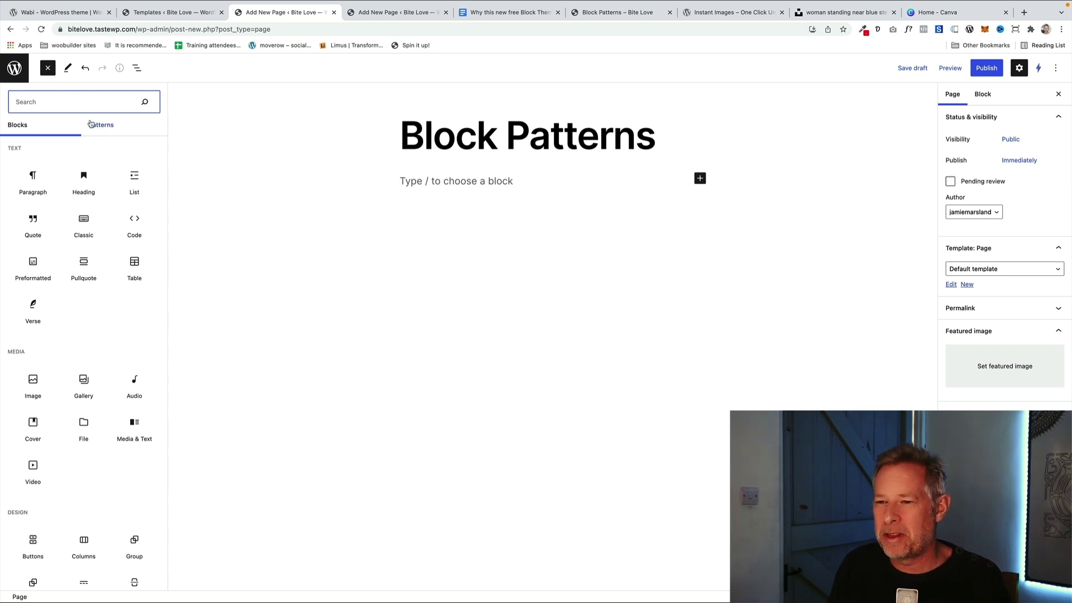
{"action": "left_click", "coordinate": [91, 124]}
{"action": "left_click", "coordinate": [77, 155]}
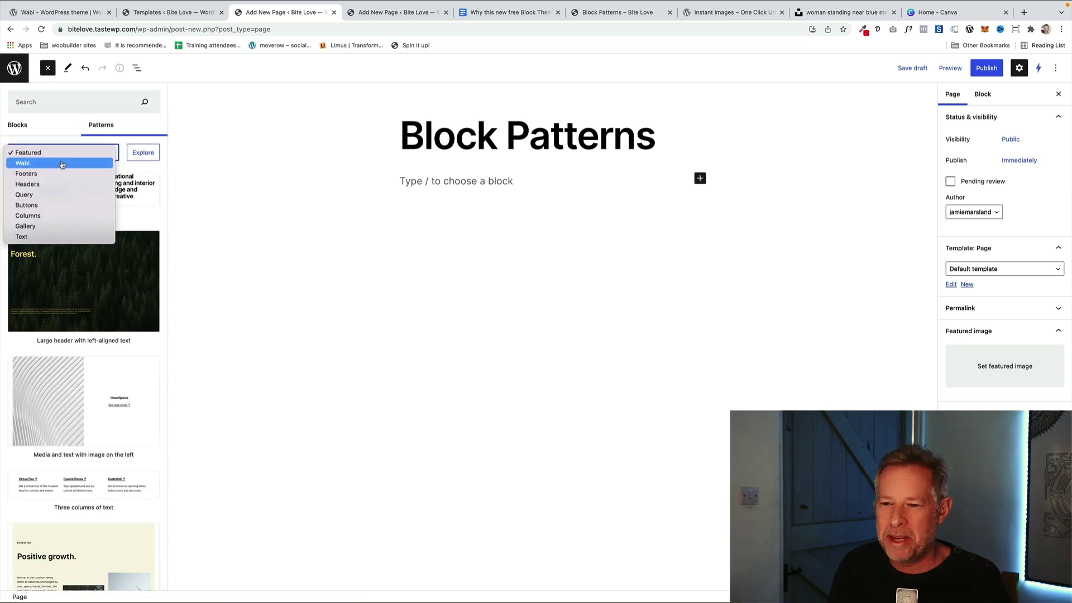
{"action": "left_click", "coordinate": [61, 163]}
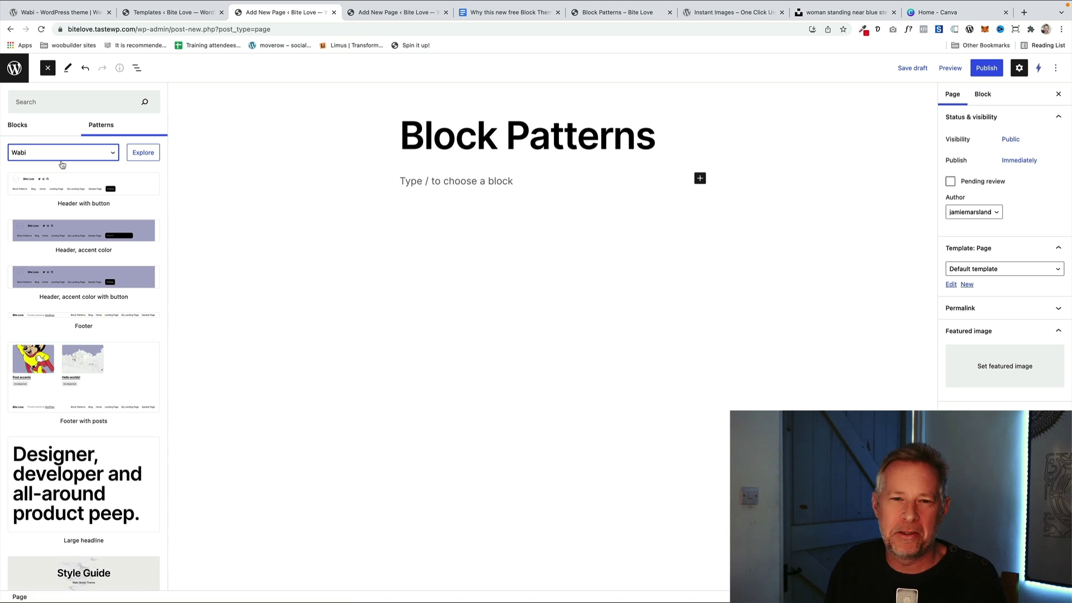
Reopen the Wabi patterns and insert 'Projects, three columns'.
{"action": "left_click", "coordinate": [48, 71]}
{"action": "left_click", "coordinate": [49, 72]}
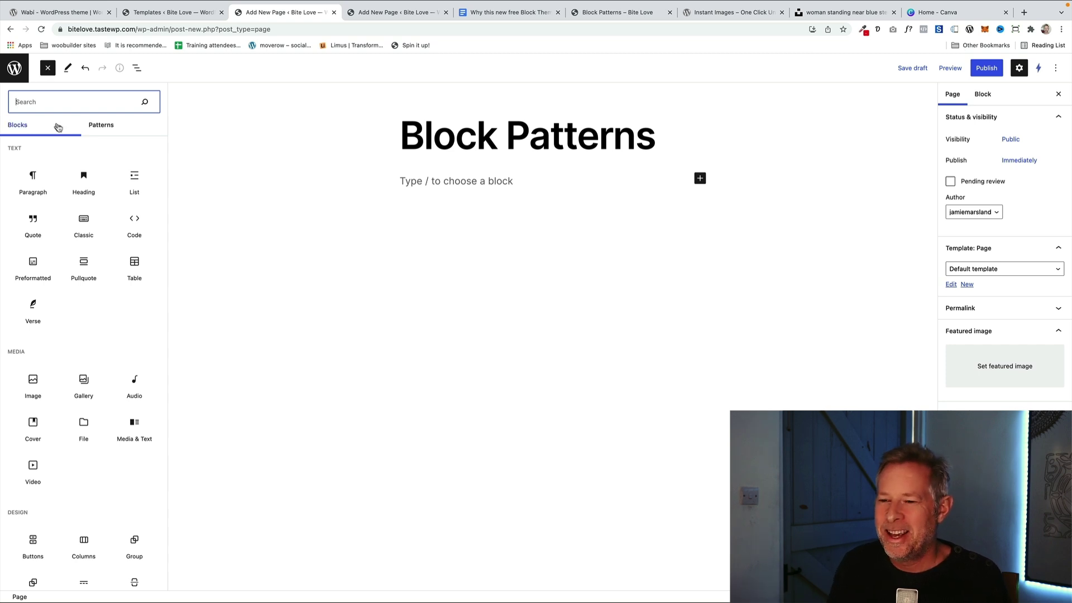
{"action": "left_click", "coordinate": [101, 125]}
{"action": "left_click", "coordinate": [45, 154]}
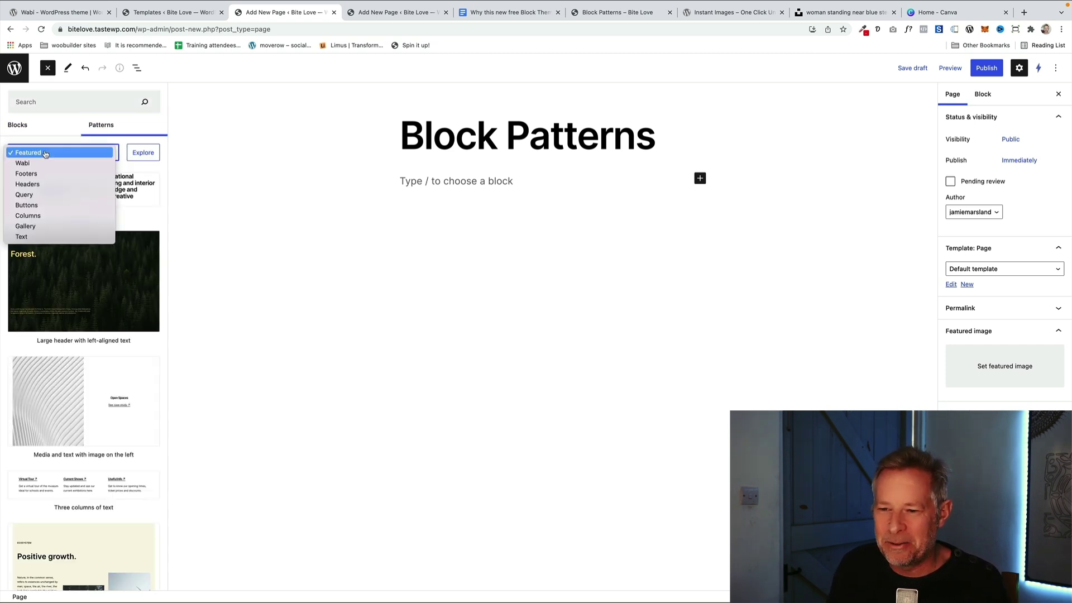
{"action": "left_click", "coordinate": [37, 164]}
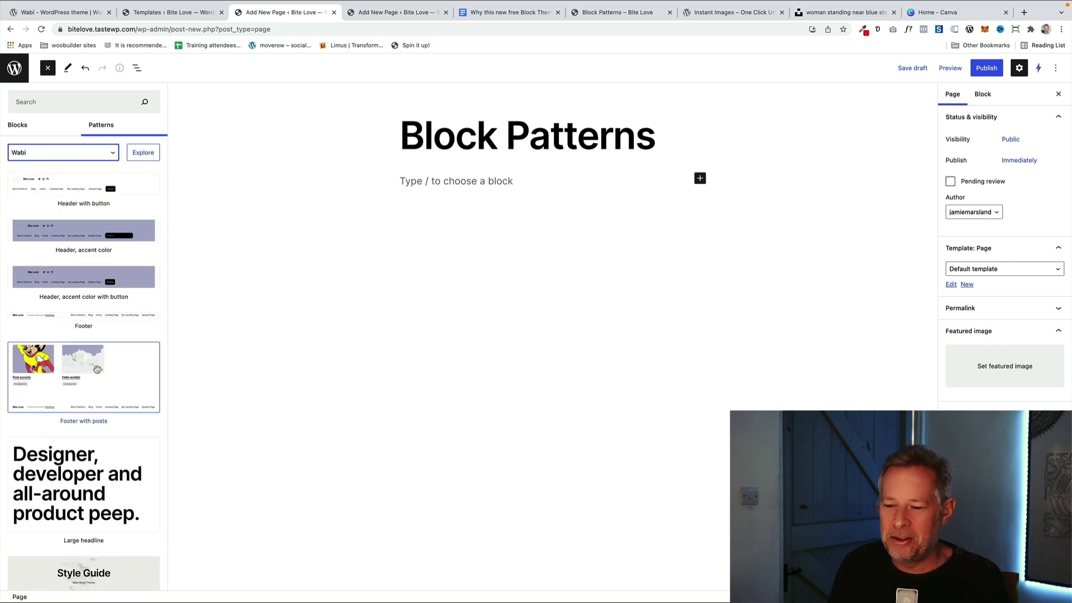
{"action": "scroll", "coordinate": [108, 366], "scroll_direction": "down", "scroll_amount": 7}
{"action": "scroll", "coordinate": [108, 366], "scroll_direction": "down", "scroll_amount": 3}
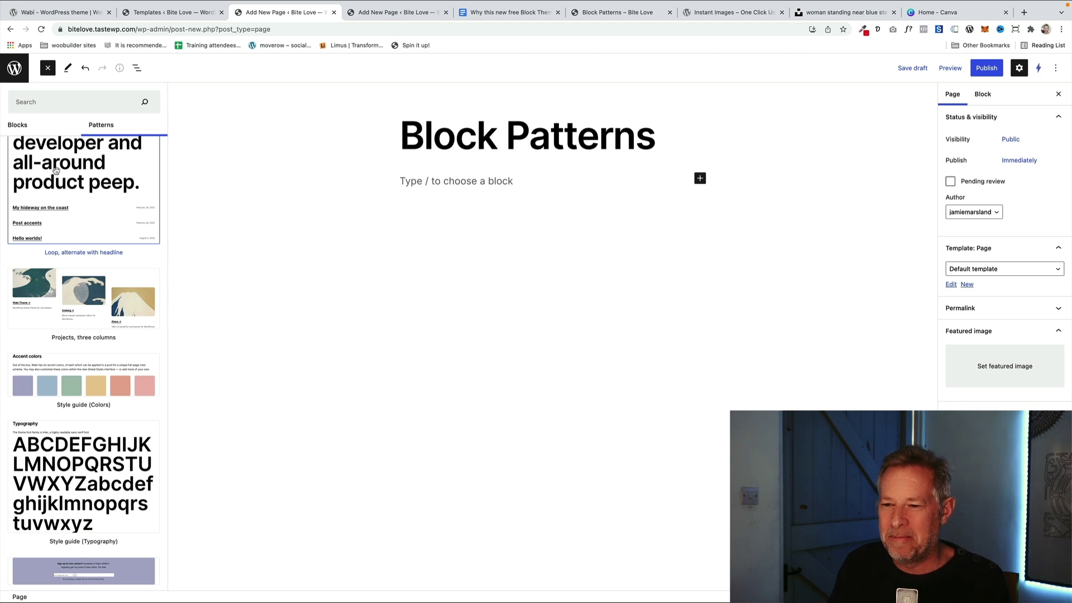
{"action": "scroll", "coordinate": [84, 335], "scroll_direction": "down", "scroll_amount": 1}
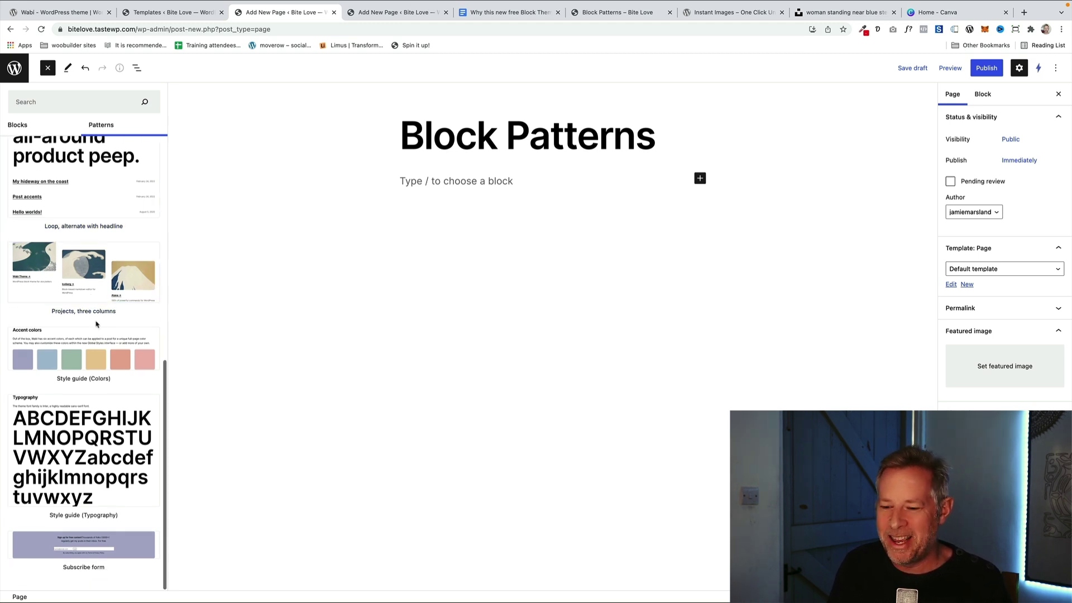
{"action": "scroll", "coordinate": [89, 362], "scroll_direction": "up", "scroll_amount": 2}
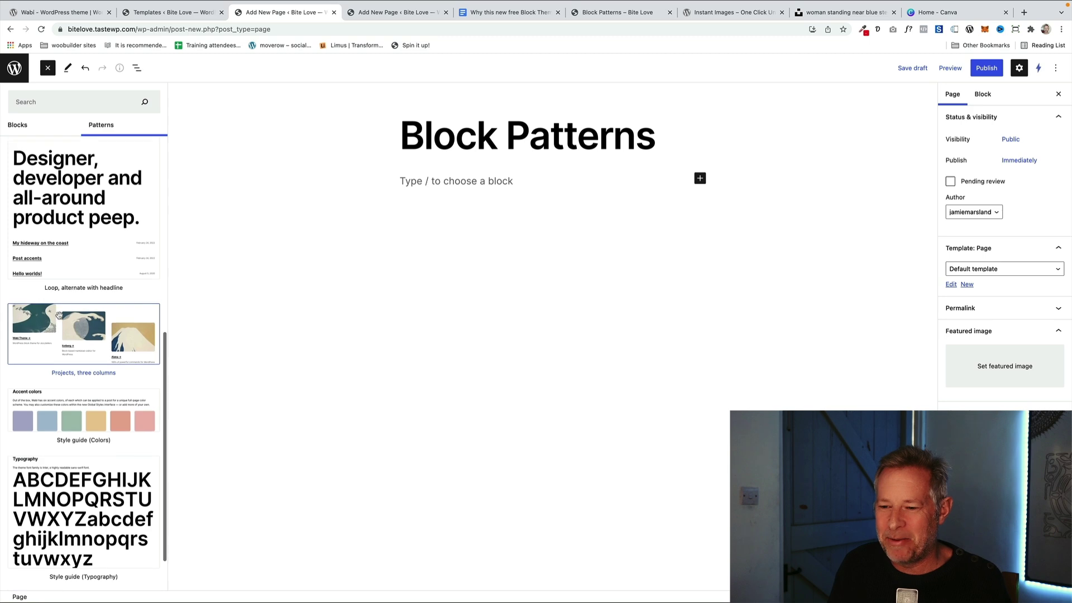
{"action": "left_click", "coordinate": [89, 346]}
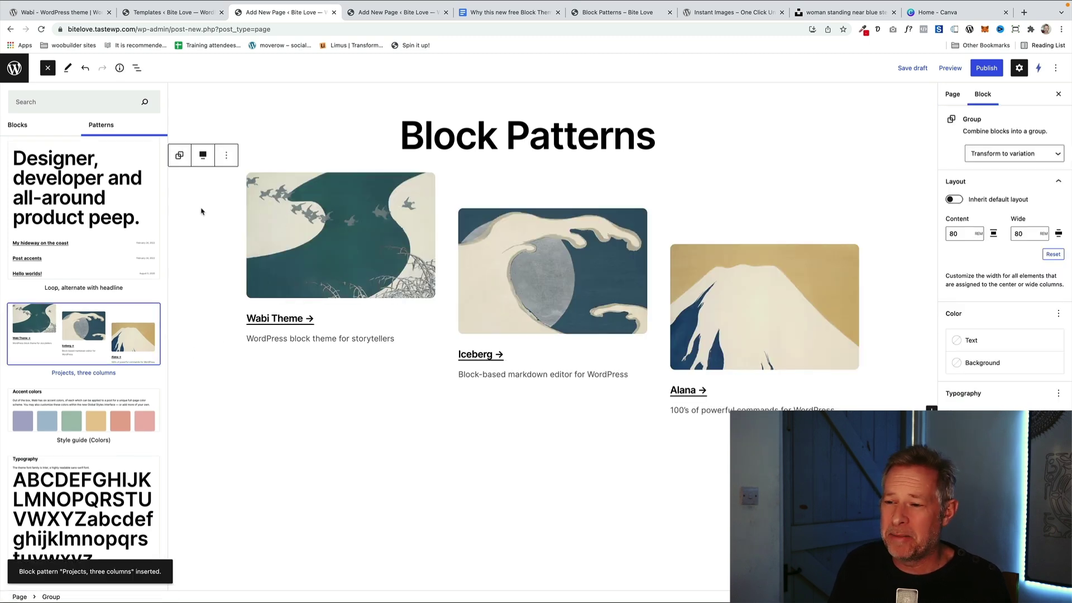
Close the inserter and collapse the Group block in the page's list view.
{"action": "key", "text": "Escape"}
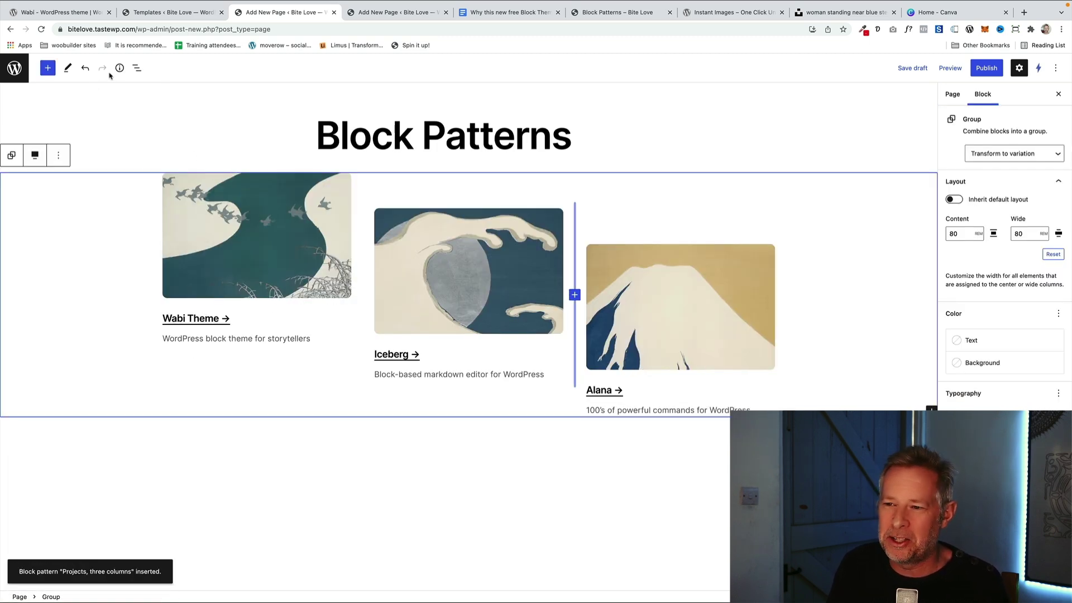
{"action": "left_click", "coordinate": [137, 68]}
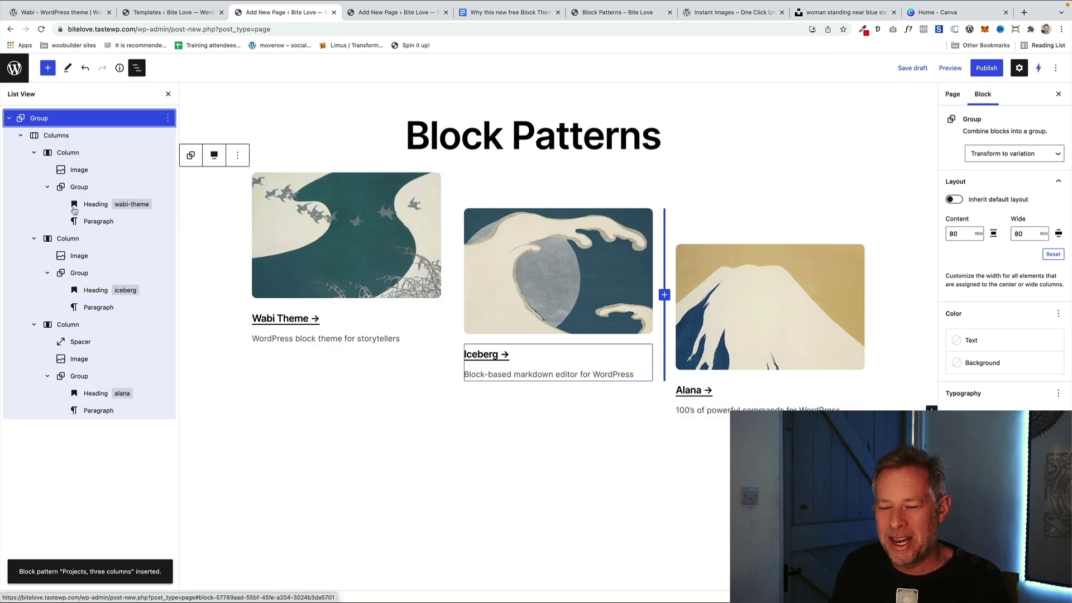
{"action": "left_click", "coordinate": [9, 118]}
Insert the Wabi 'Loop, alternate with headline' pattern below the projects section.
{"action": "left_click", "coordinate": [47, 68]}
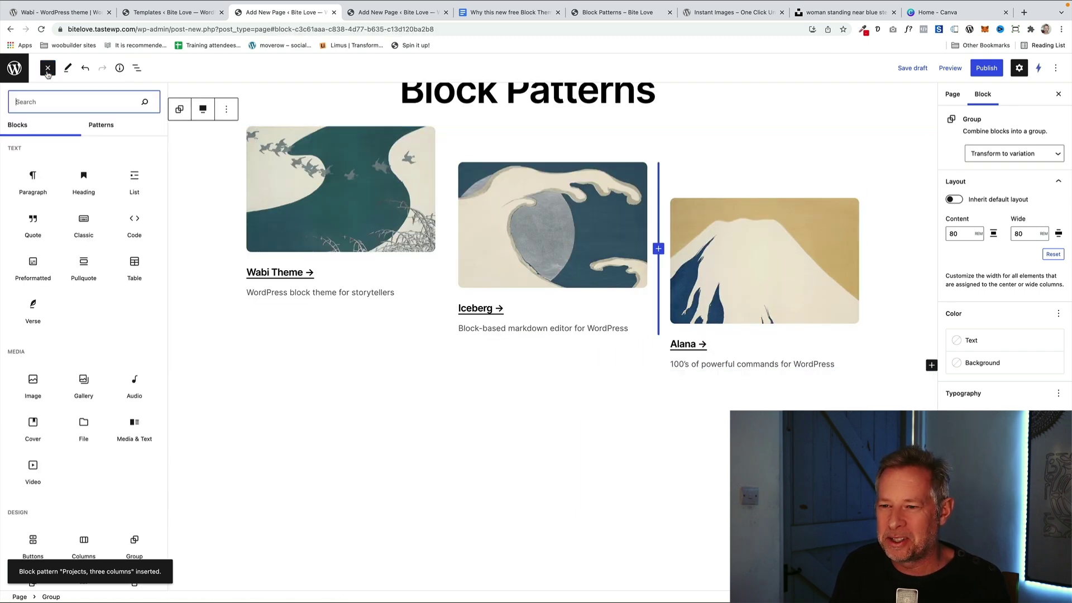
{"action": "left_click", "coordinate": [97, 125]}
{"action": "left_click", "coordinate": [56, 159]}
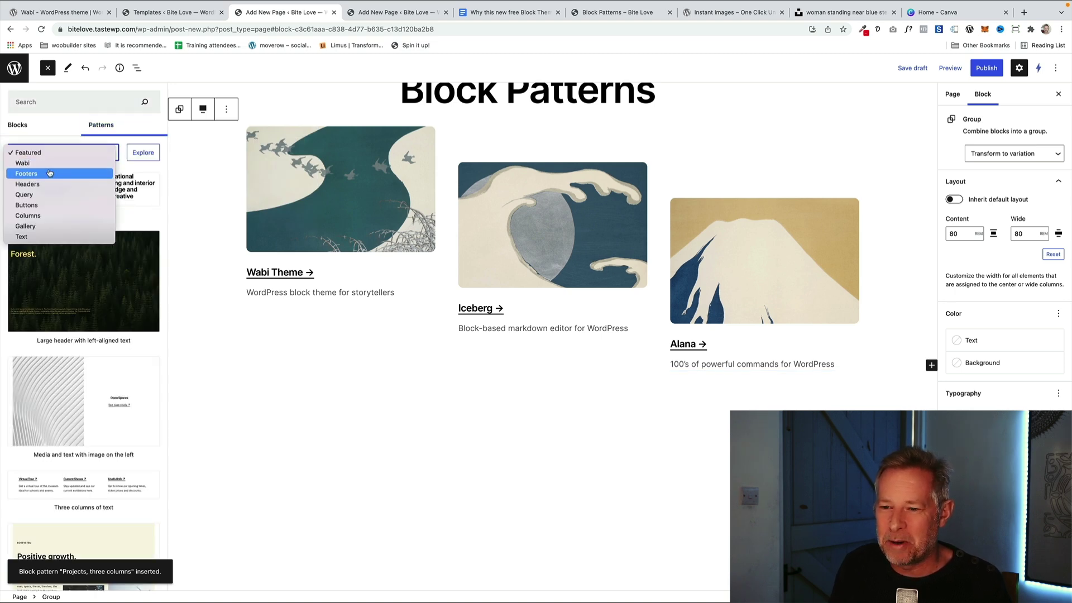
{"action": "left_click", "coordinate": [52, 163]}
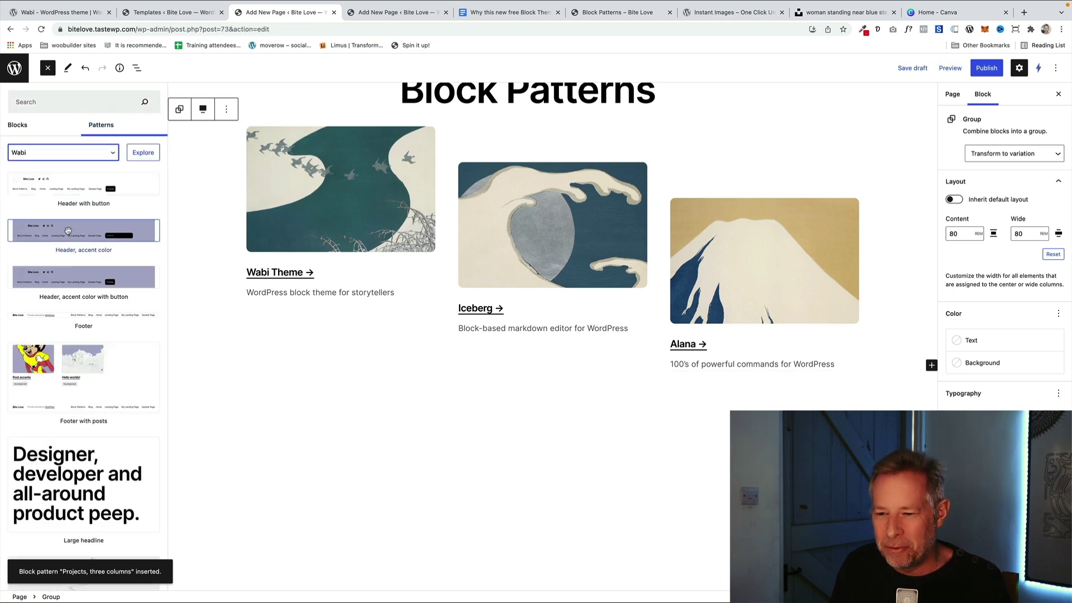
{"action": "scroll", "coordinate": [78, 261], "scroll_direction": "down", "scroll_amount": 3}
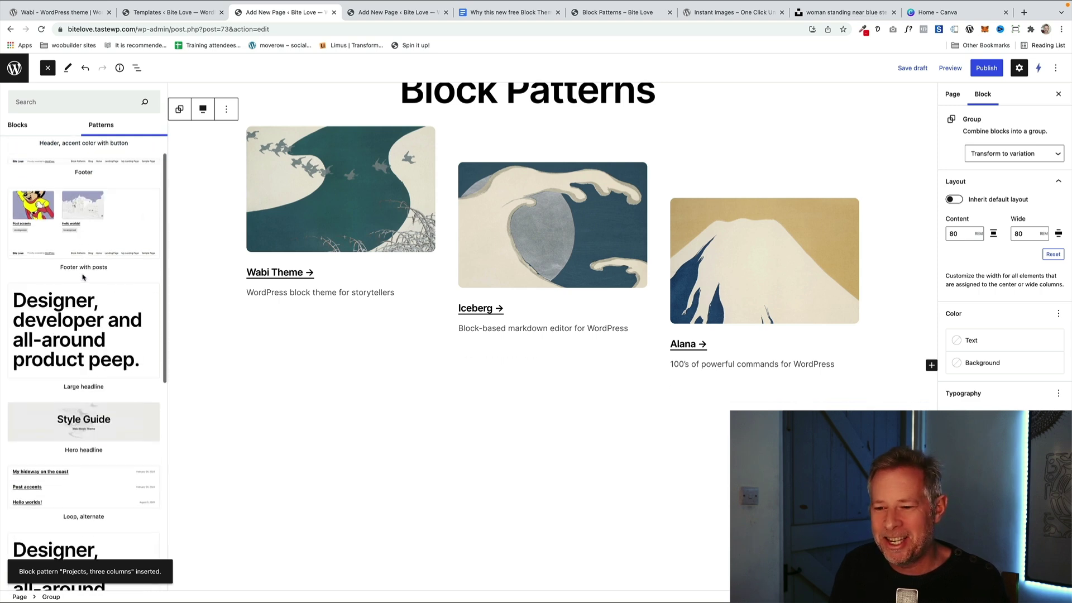
{"action": "scroll", "coordinate": [75, 235], "scroll_direction": "down", "scroll_amount": 3}
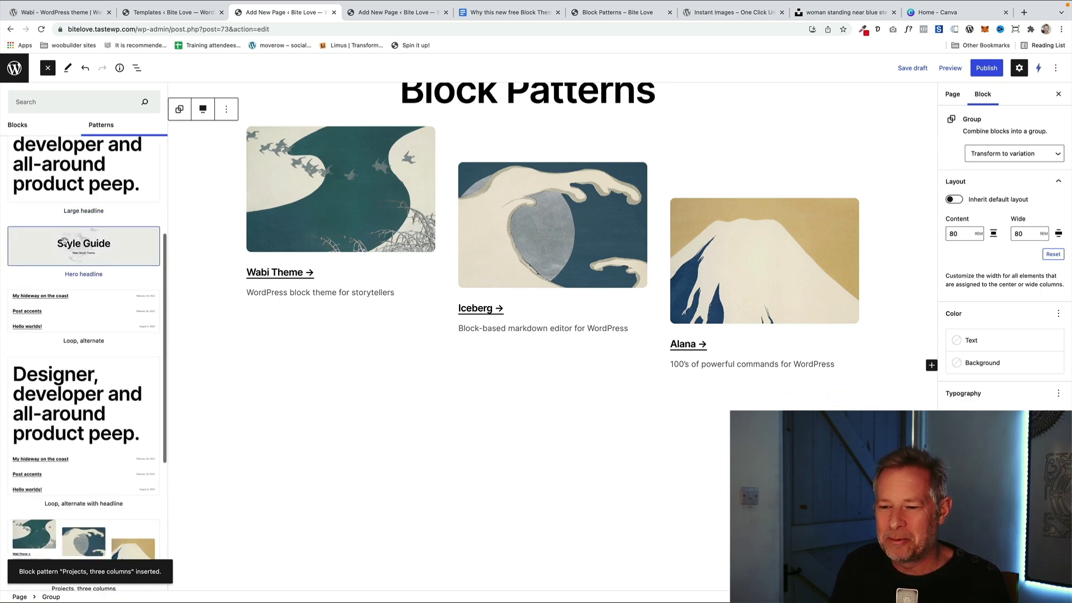
{"action": "scroll", "coordinate": [74, 261], "scroll_direction": "down", "scroll_amount": 5}
{"action": "left_click", "coordinate": [73, 256]}
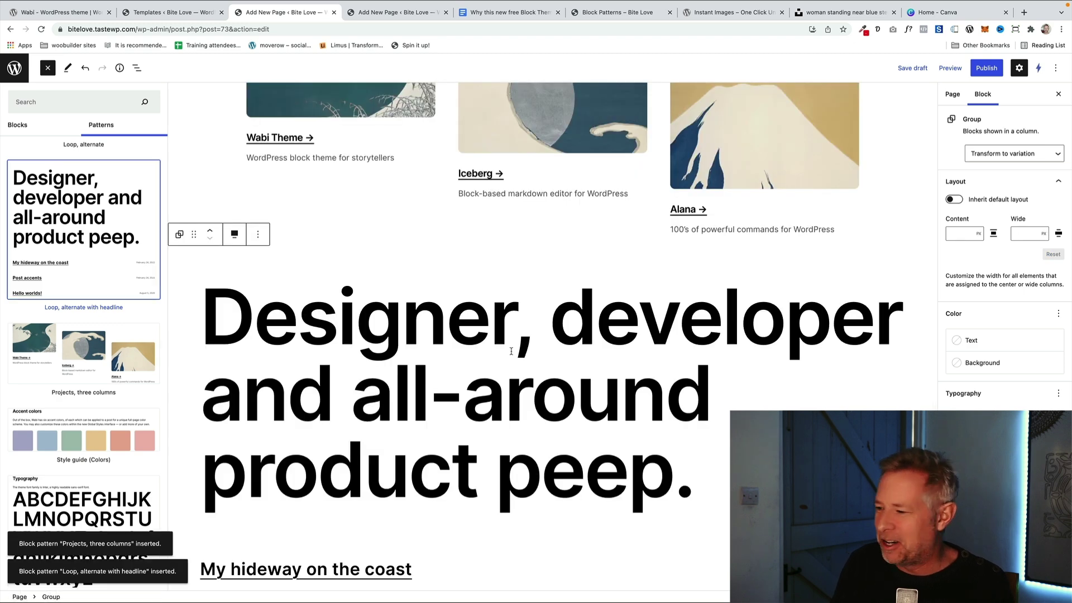
{"action": "scroll", "coordinate": [410, 327], "scroll_direction": "down", "scroll_amount": 3}
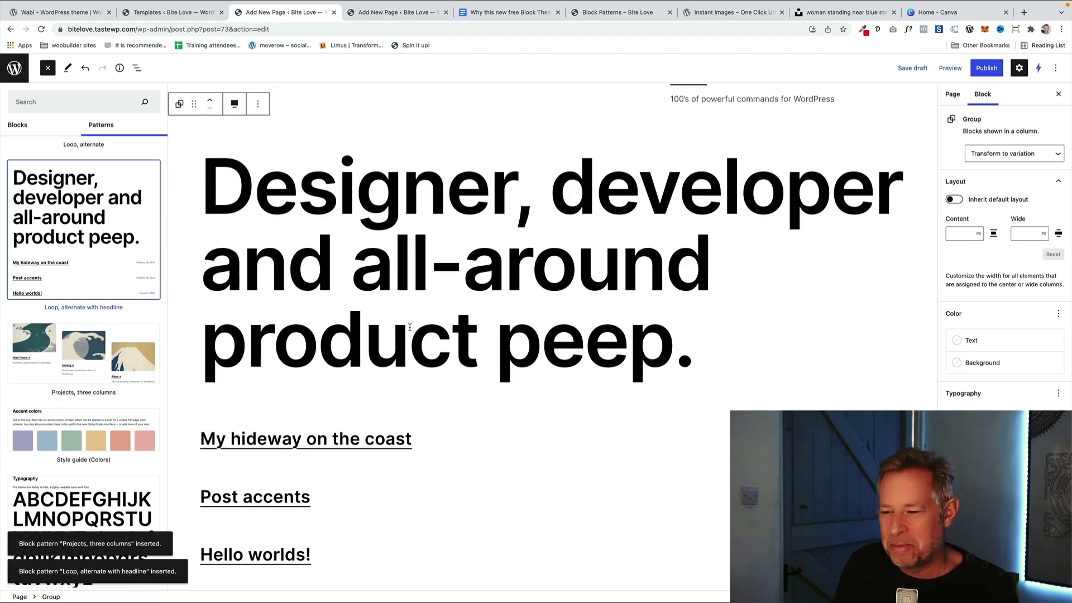
{"action": "scroll", "coordinate": [387, 348], "scroll_direction": "down", "scroll_amount": 4}
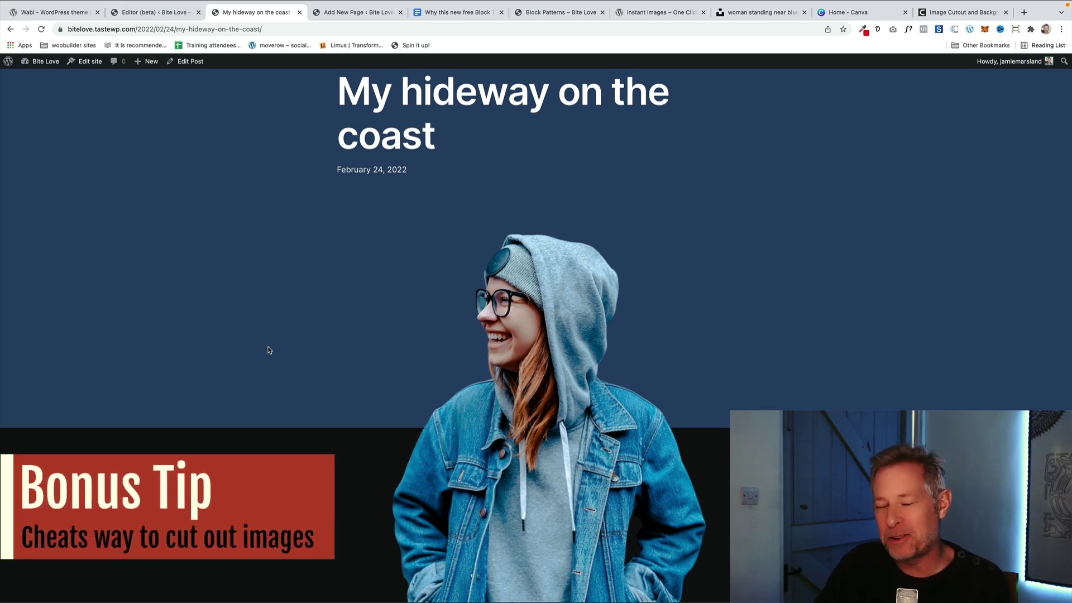
Scroll the live post, then bring the 'Home - Canva' tab forward.
{"action": "scroll", "coordinate": [268, 350], "scroll_direction": "down", "scroll_amount": 2}
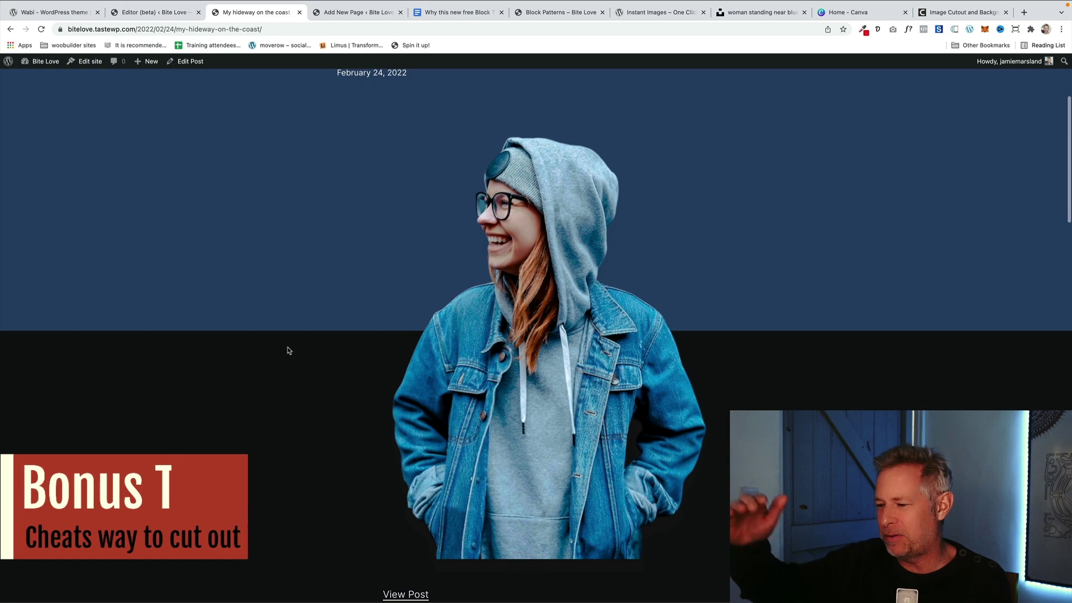
{"action": "scroll", "coordinate": [293, 351], "scroll_direction": "up", "scroll_amount": 2}
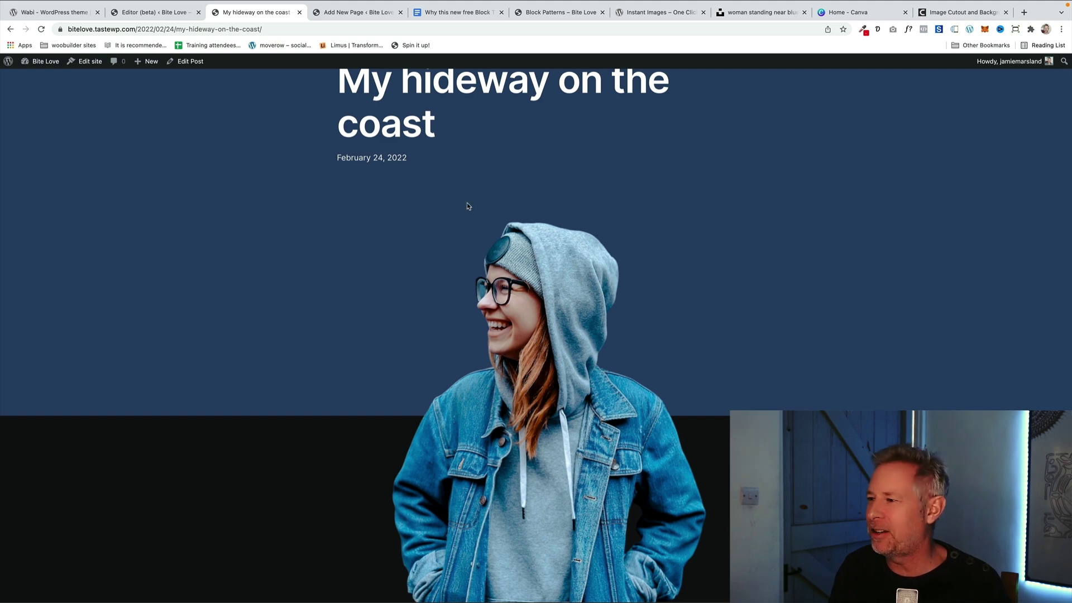
{"action": "left_click_drag", "start_coordinate": [848, 12], "coordinate": [748, 12]}
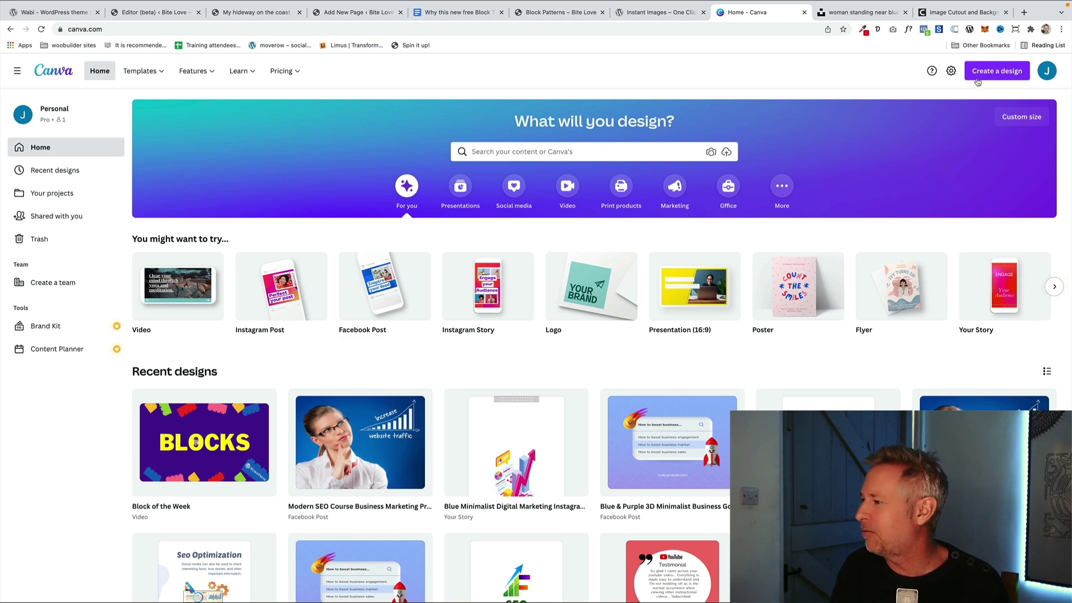
Create a blank Canva flyer and drag the uploaded hooded-woman photo onto its page.
{"action": "left_click", "coordinate": [996, 70]}
{"action": "scroll", "coordinate": [885, 206], "scroll_direction": "down", "scroll_amount": 3}
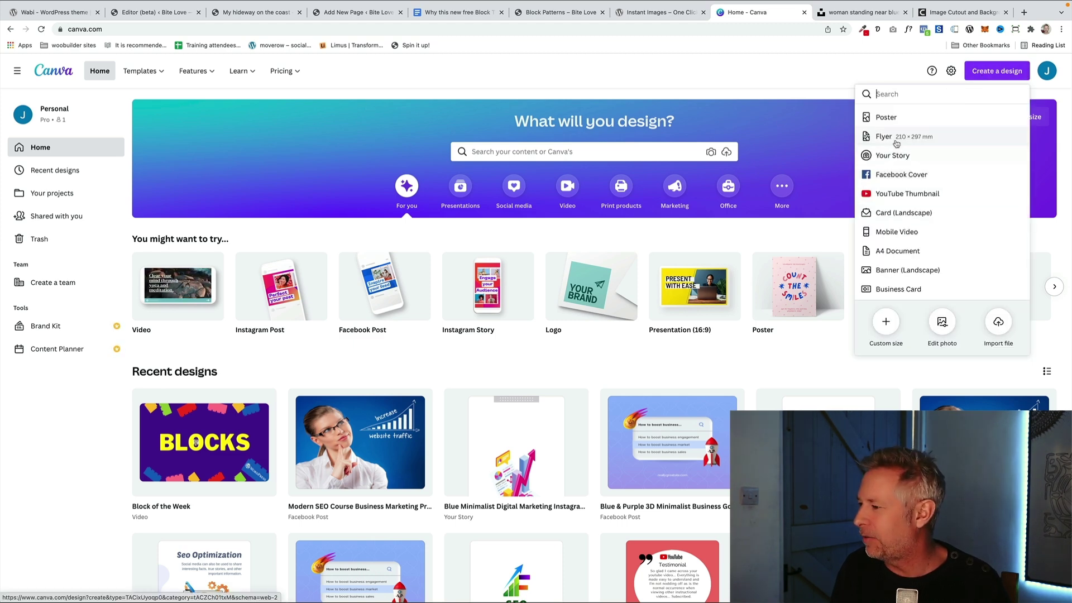
{"action": "left_click", "coordinate": [888, 139]}
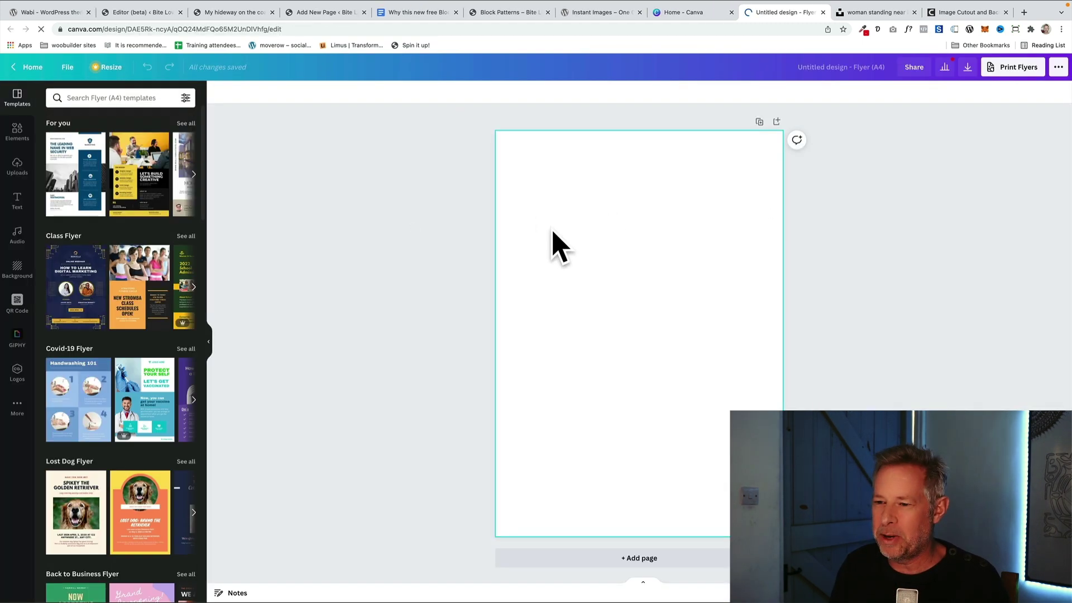
{"action": "left_click", "coordinate": [32, 19]}
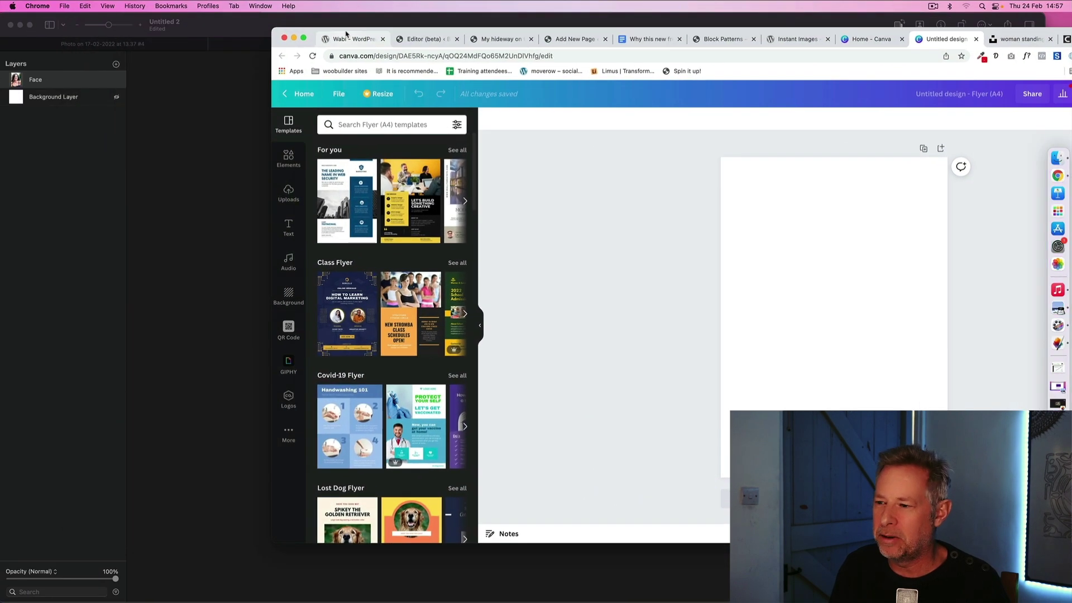
{"action": "left_click", "coordinate": [196, 190]}
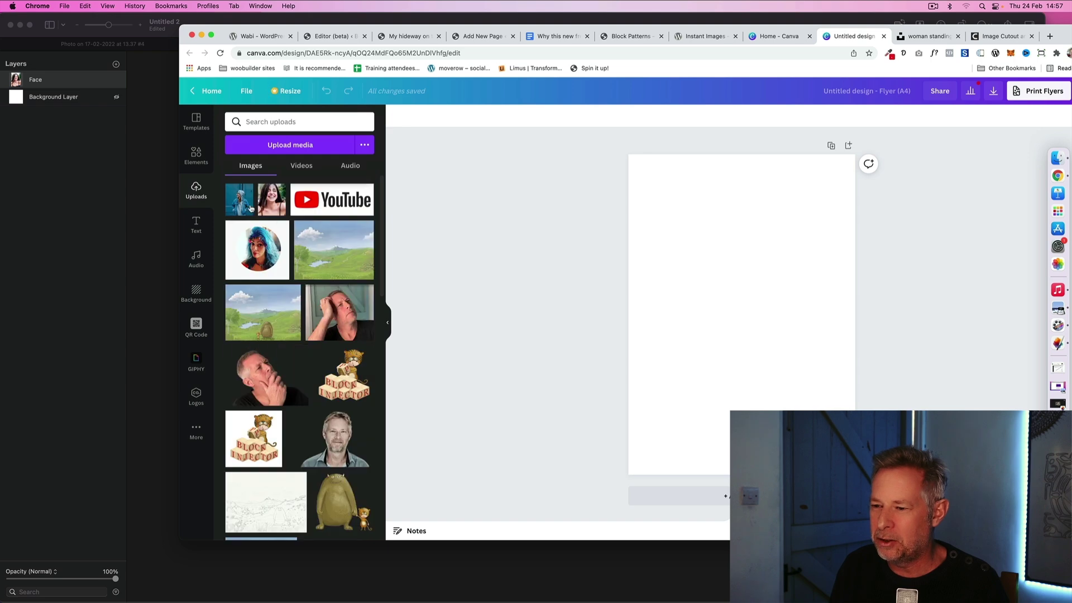
{"action": "left_click_drag", "start_coordinate": [240, 199], "coordinate": [686, 240]}
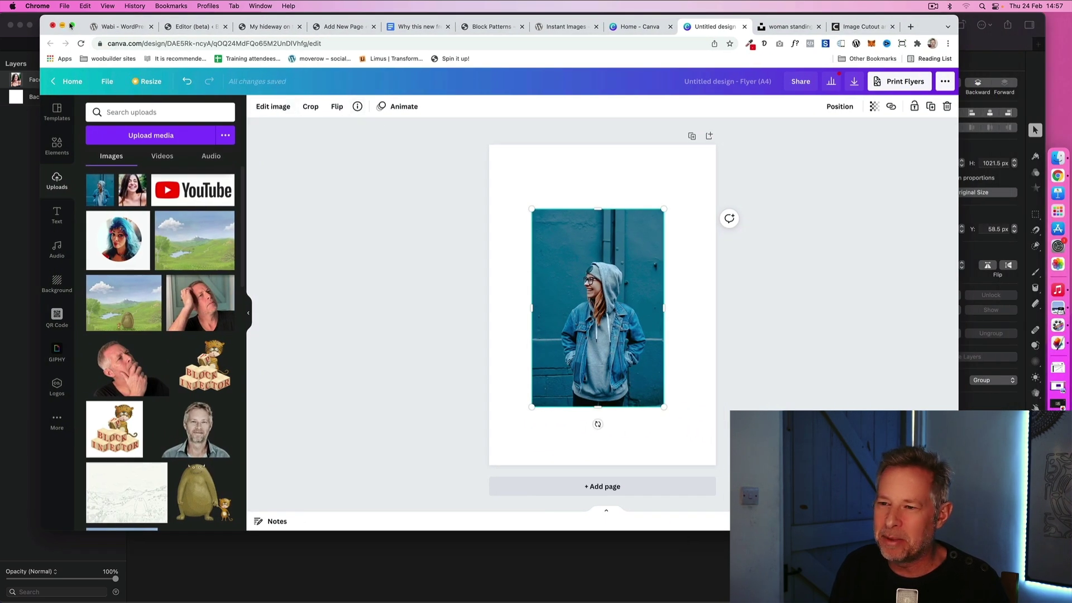
{"action": "left_click", "coordinate": [71, 26]}
Remove the woman's background with BG Remover, crop the empty top space, and move her higher.
{"action": "left_click", "coordinate": [233, 92]}
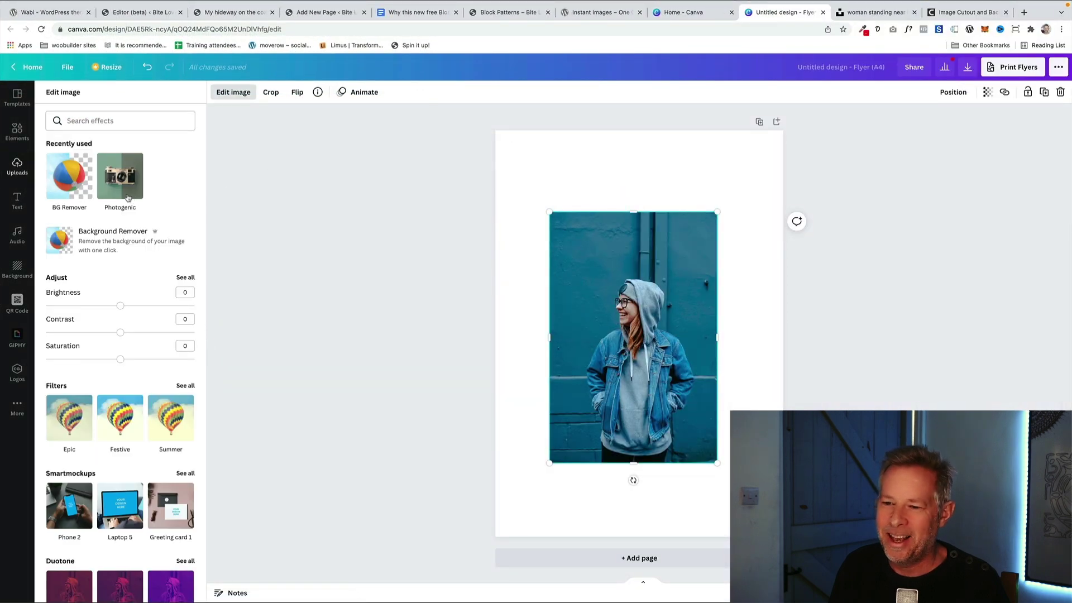
{"action": "left_click", "coordinate": [69, 176]}
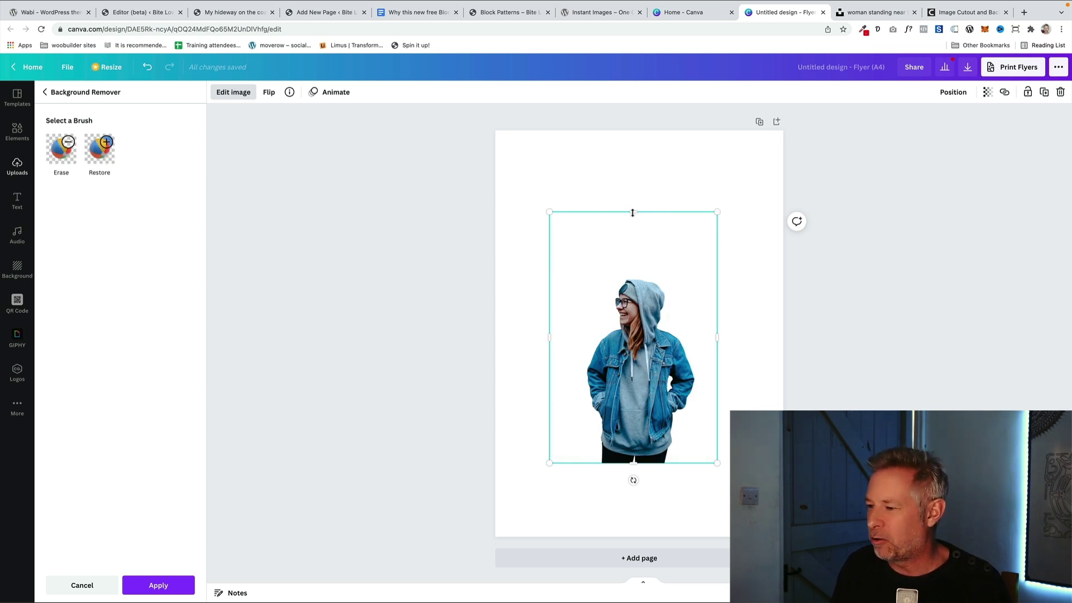
{"action": "left_click_drag", "start_coordinate": [632, 213], "coordinate": [632, 273]}
{"action": "left_click_drag", "start_coordinate": [703, 328], "coordinate": [715, 254]}
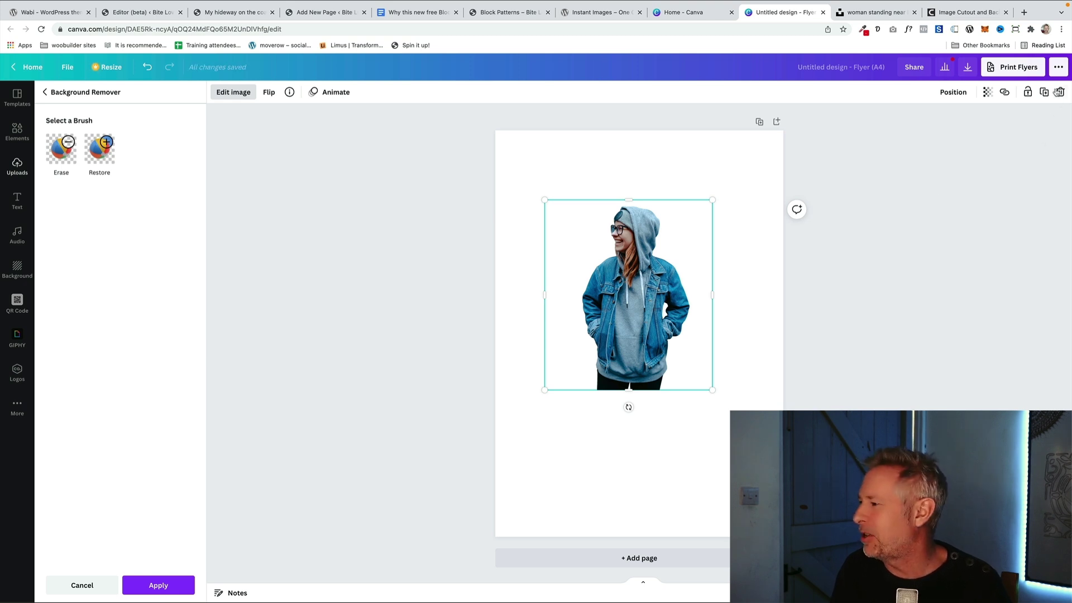
Download the design as a PNG with a transparent background.
{"action": "left_click", "coordinate": [1056, 70]}
{"action": "left_click", "coordinate": [929, 143]}
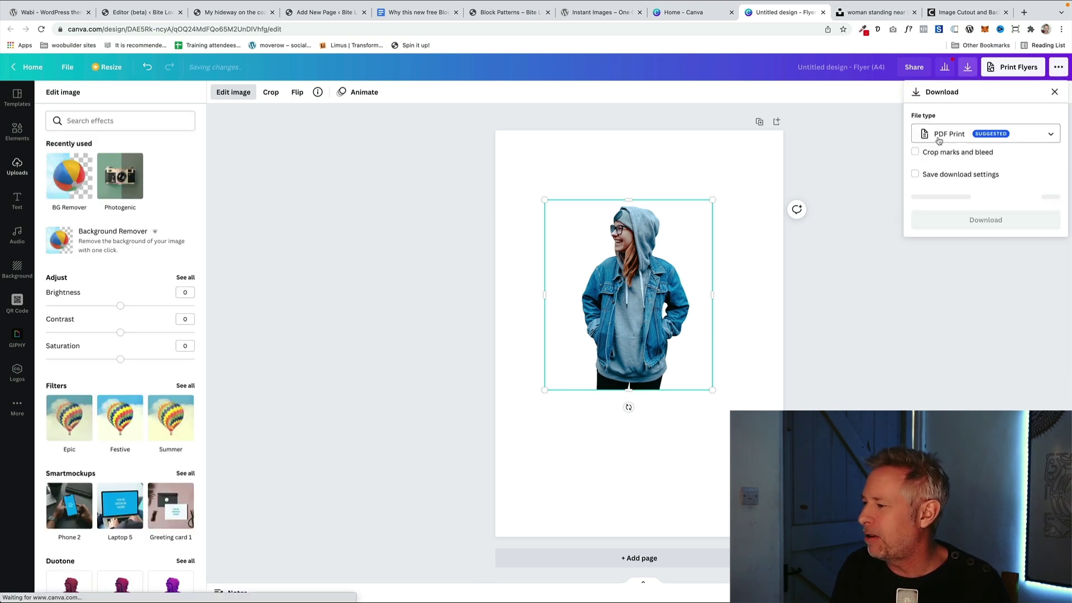
{"action": "left_click", "coordinate": [978, 198]}
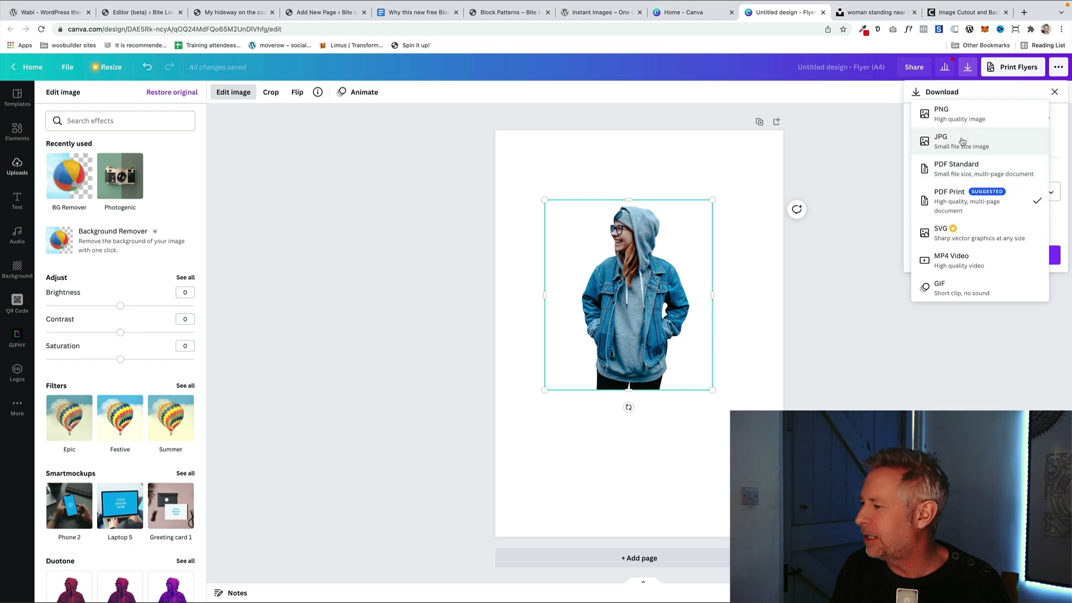
{"action": "left_click", "coordinate": [956, 117]}
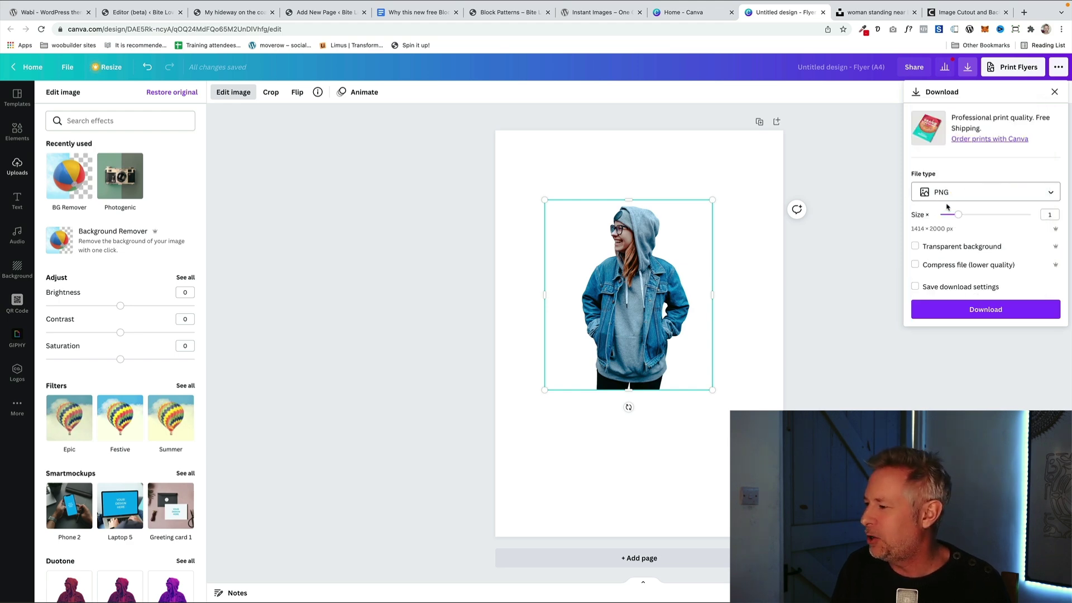
{"action": "left_click", "coordinate": [915, 246]}
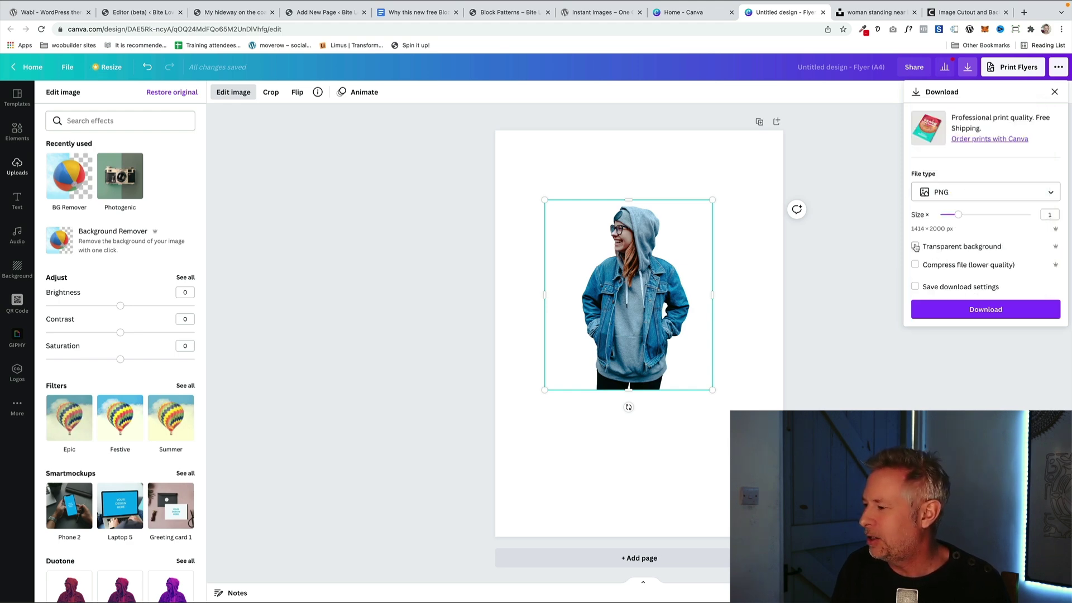
{"action": "left_click", "coordinate": [968, 314]}
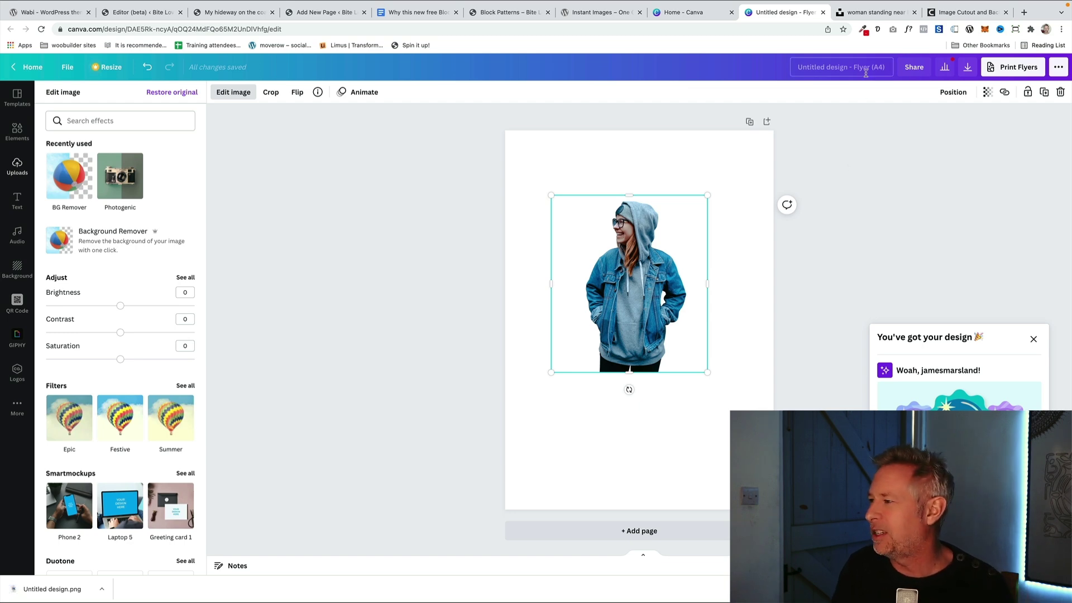
{"action": "left_click", "coordinate": [965, 12]}
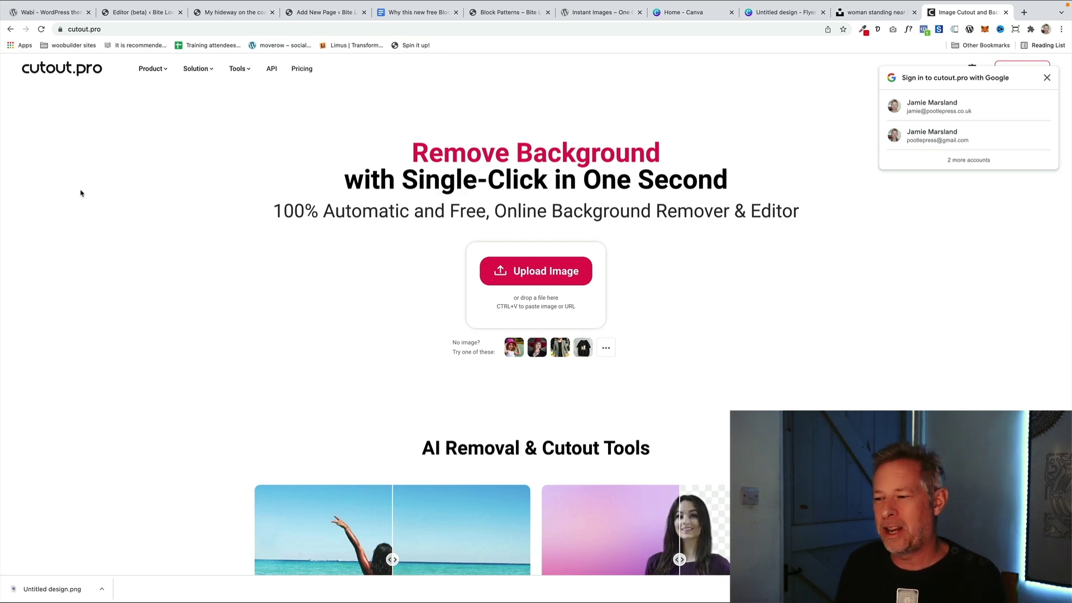
Upload the vicky-hladynets smiling woman photo to cutout.pro and download its background-free cutout.
{"action": "left_click", "coordinate": [512, 264]}
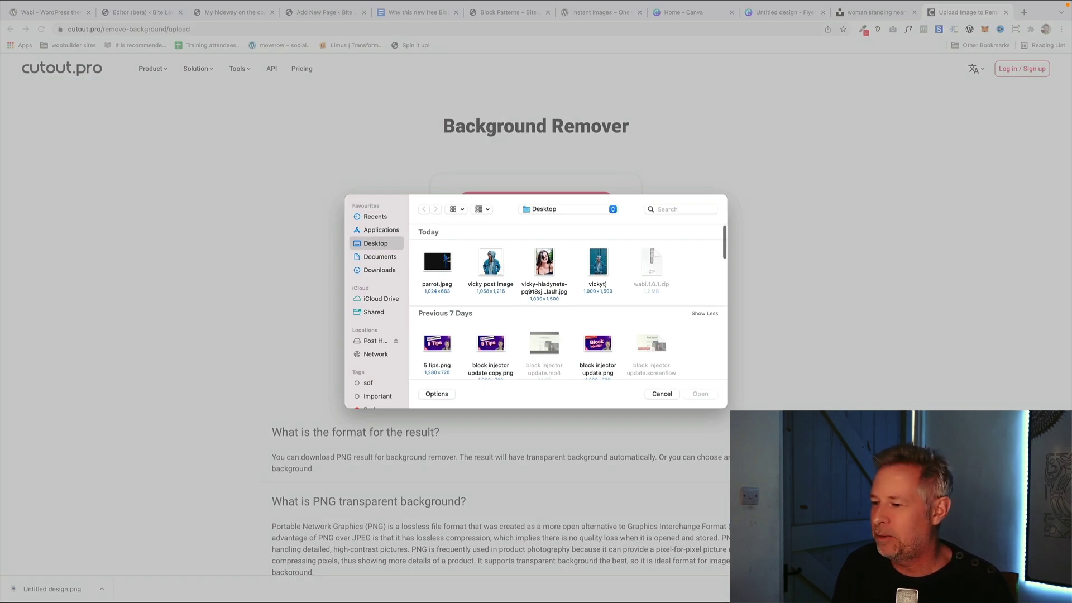
{"action": "double_click", "coordinate": [544, 263]}
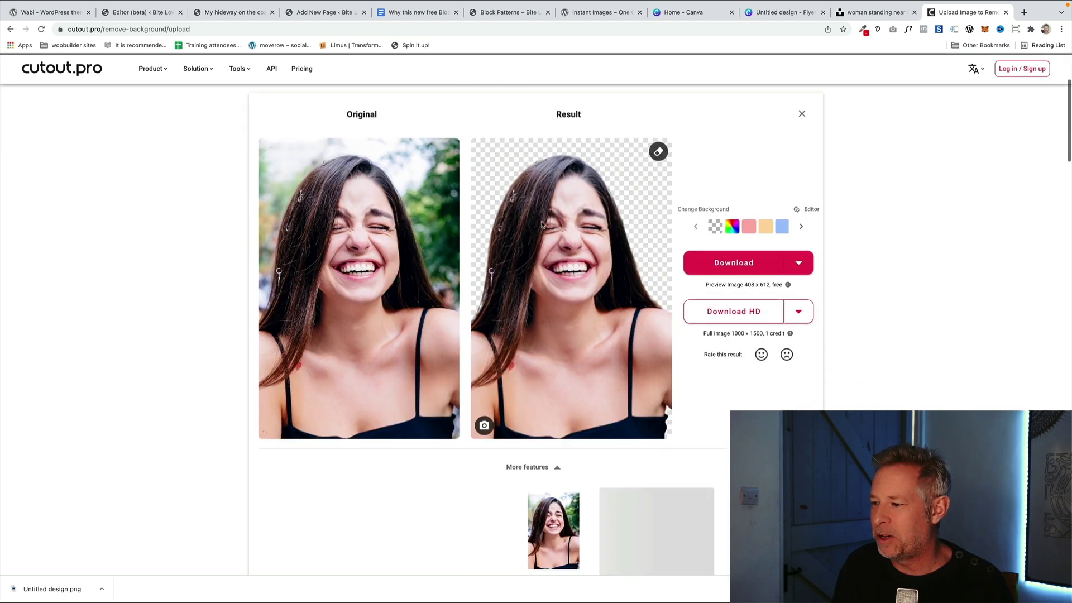
{"action": "left_click", "coordinate": [755, 263]}
{"action": "mouse_move", "coordinate": [798, 268]}
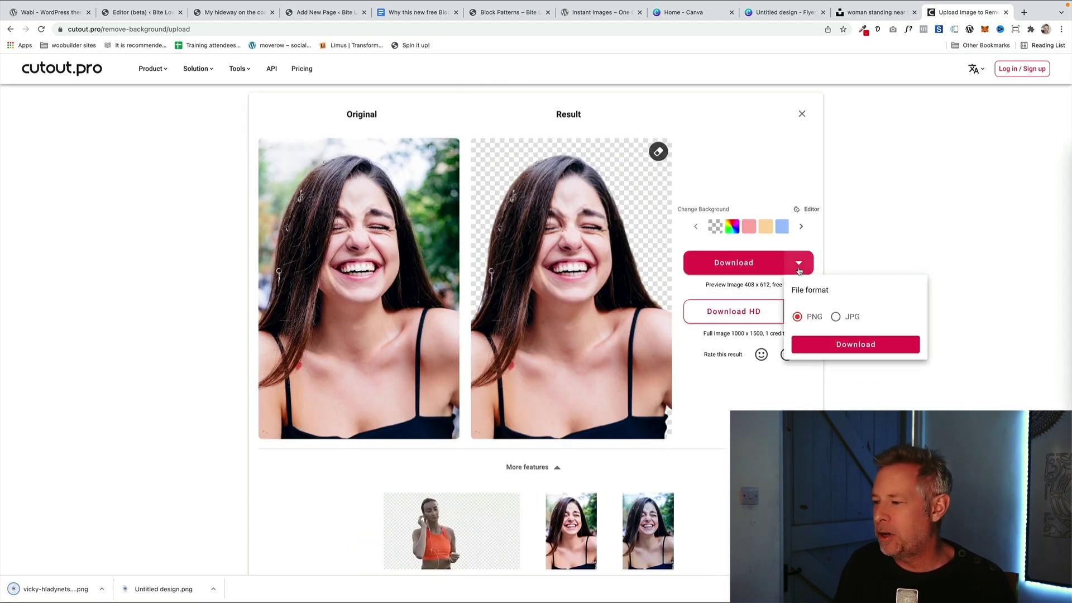
{"action": "left_click", "coordinate": [831, 345]}
{"action": "mouse_move", "coordinate": [1069, 363]}
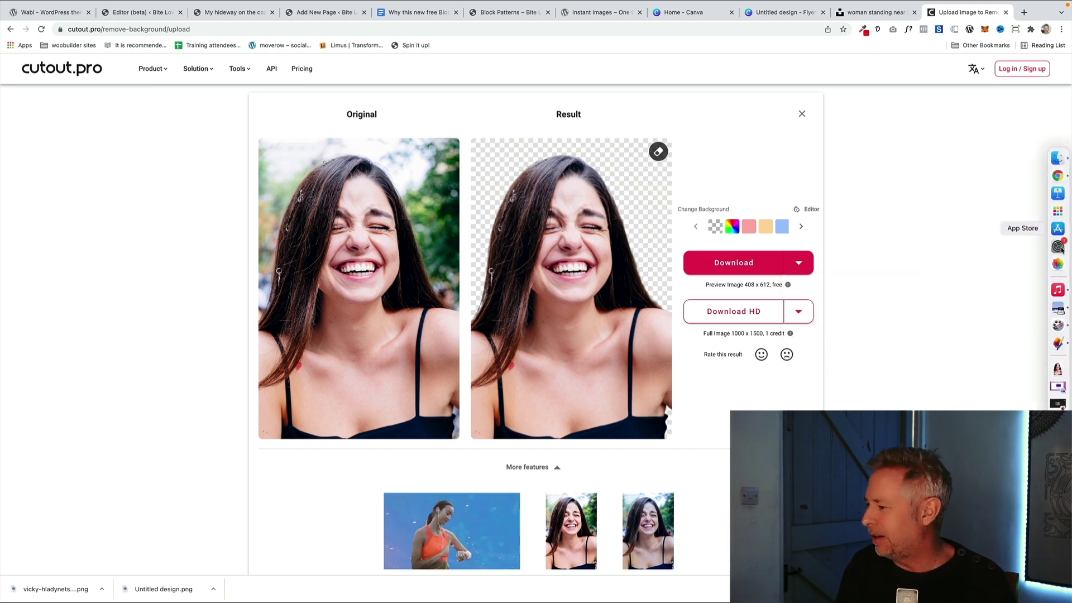
{"action": "left_click", "coordinate": [1058, 343]}
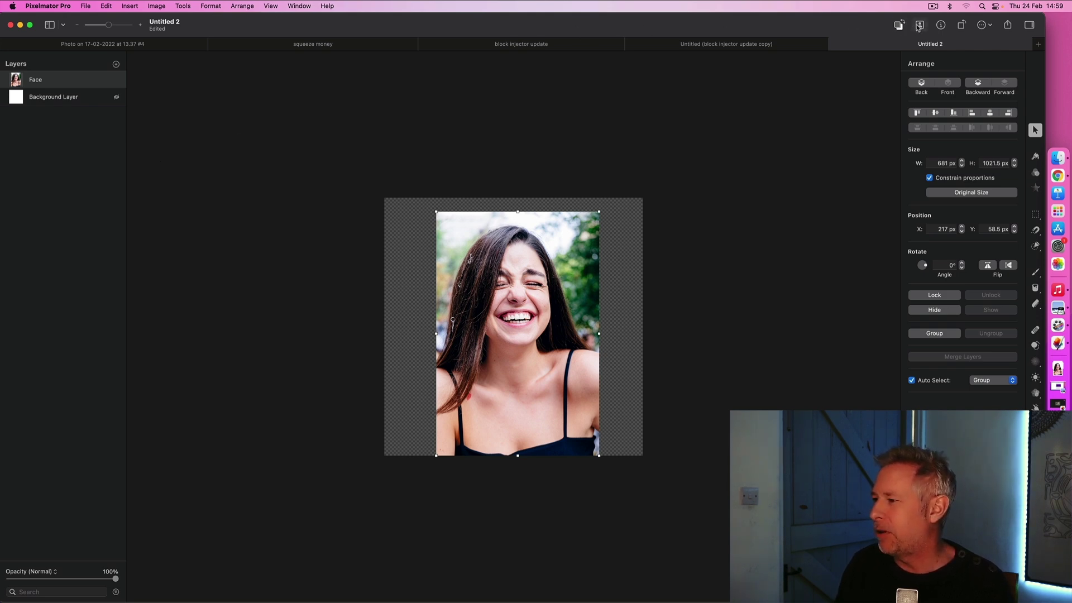
Remove the background from the woman's photo on the Face layer with Pixelmator Pro's Remove Background.
{"action": "left_click", "coordinate": [919, 26]}
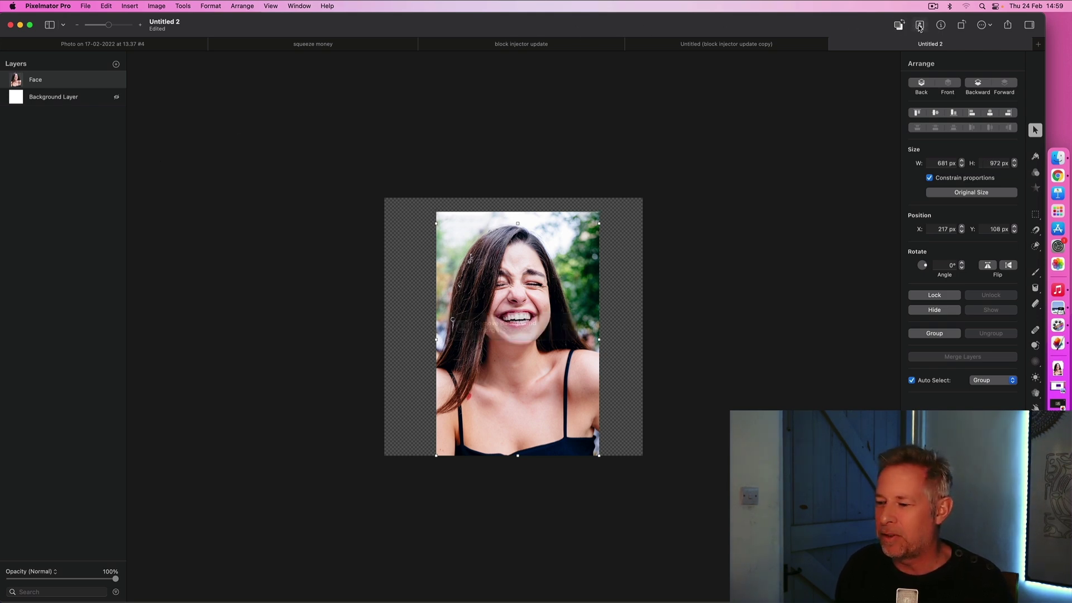